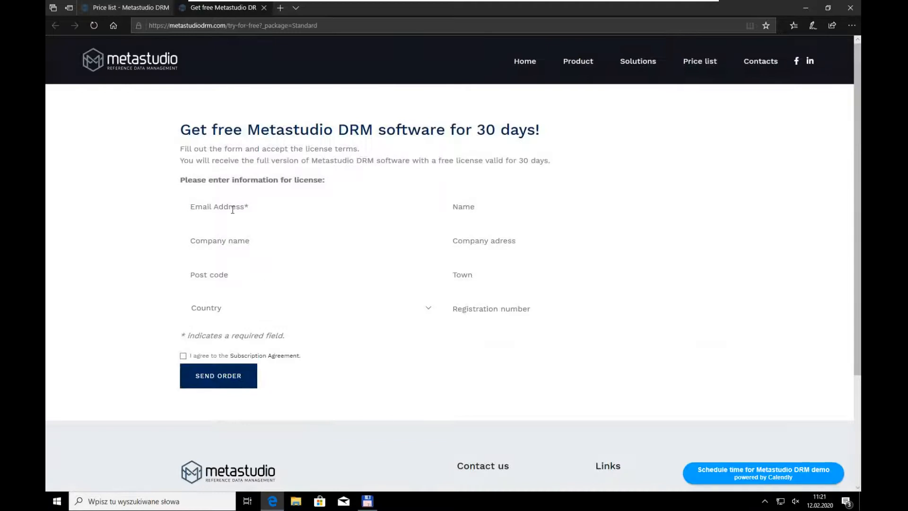
Step: Fill in the free trial form's email address and name, accept the Subscription Agreement and send the order
left_click(463, 207)
type("Grze")
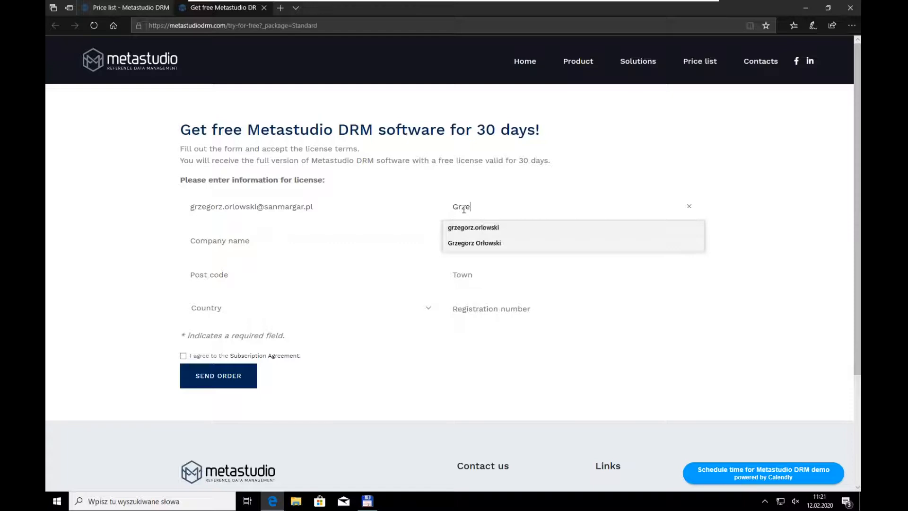
left_click(471, 244)
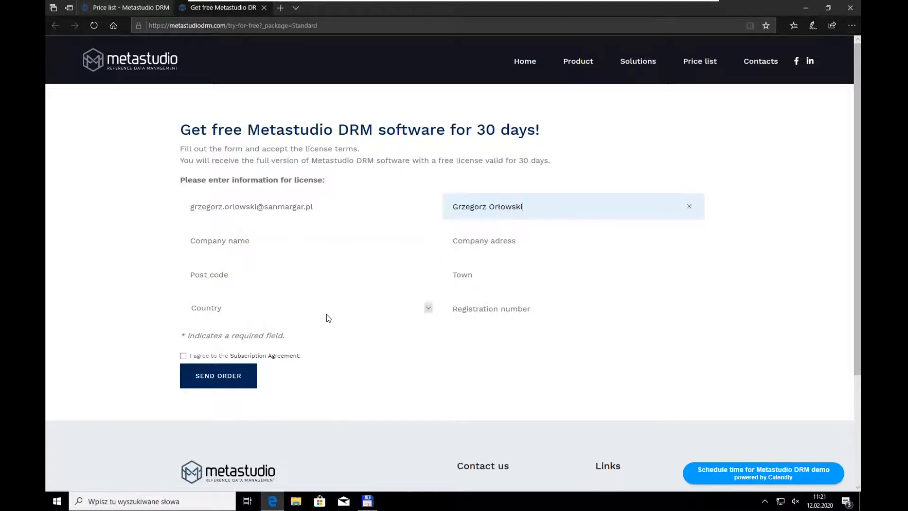
left_click(183, 356)
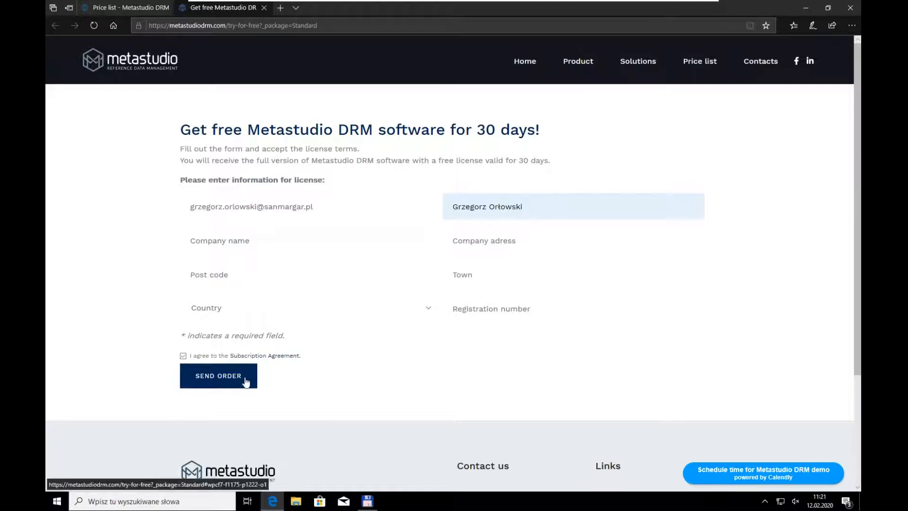
left_click(229, 377)
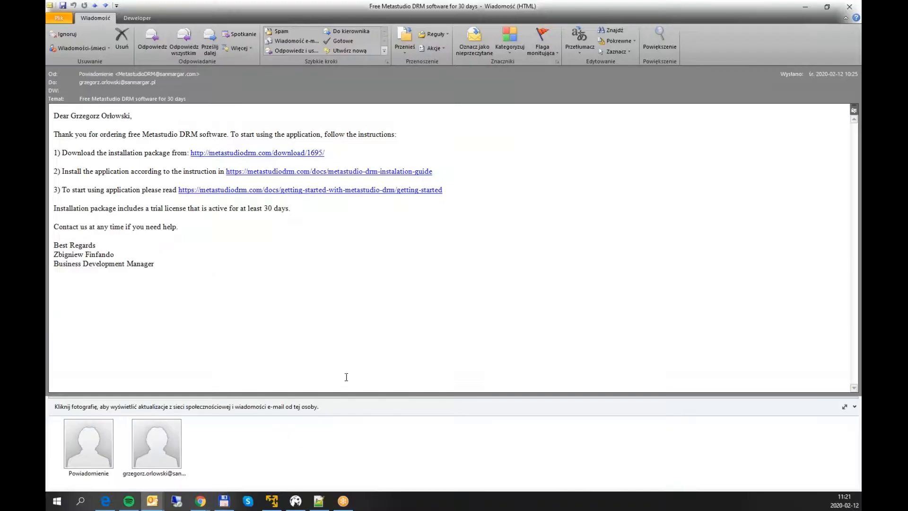
Step: Copy the installation package download link from the order email and save ms3.war to the desktop (Pulpit) through a new browser tab
right_click(317, 152)
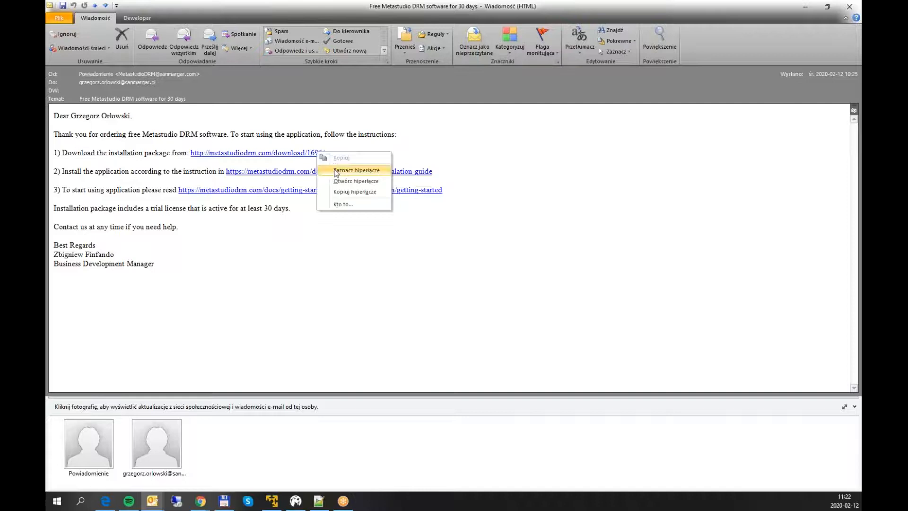
left_click(354, 191)
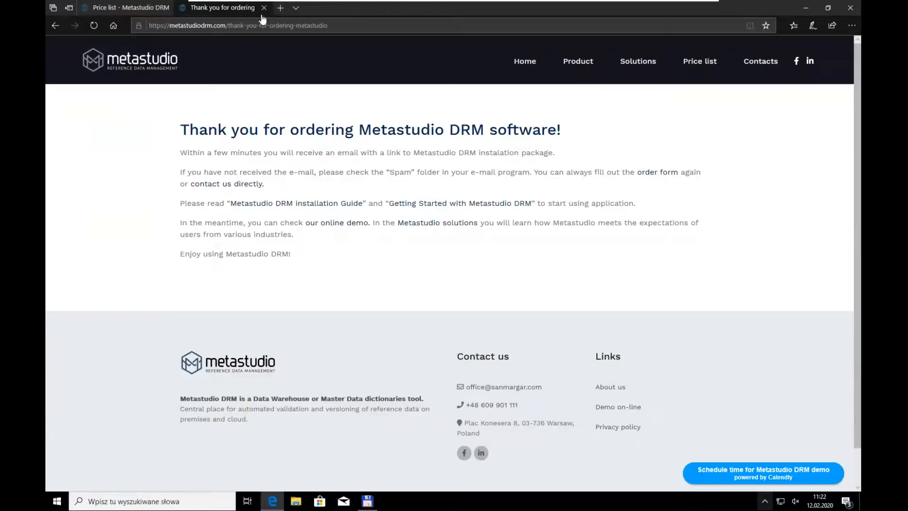
left_click(281, 8)
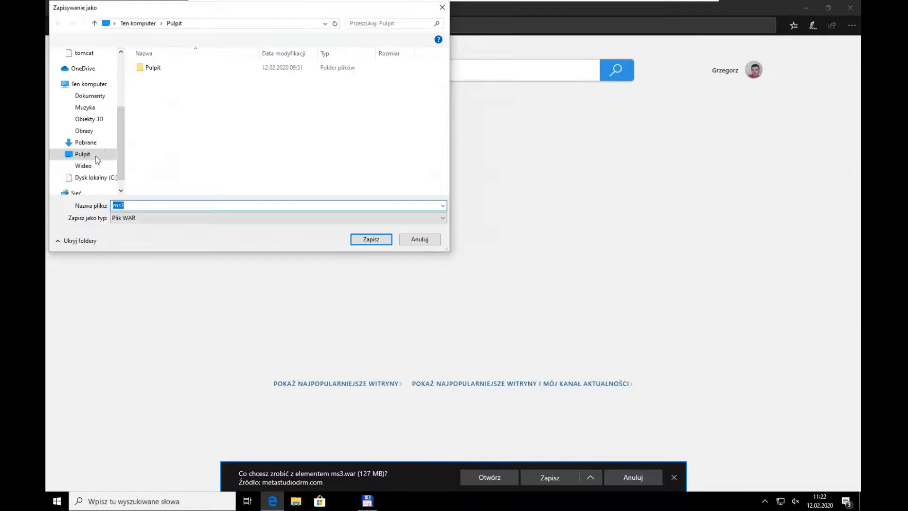
left_click(365, 237)
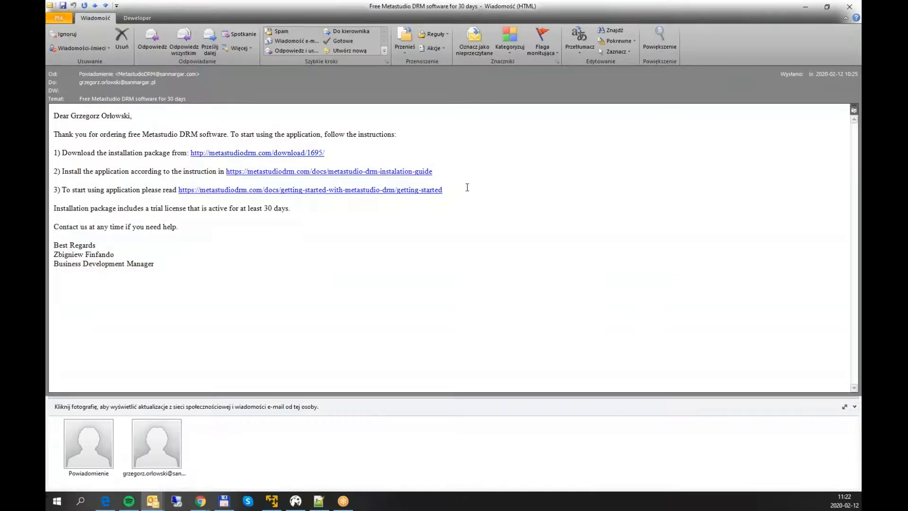
Step: Open the installation guide linked in the order email and review its computer, Java and Tomcat prerequisites
left_click_drag(451, 171, 227, 177)
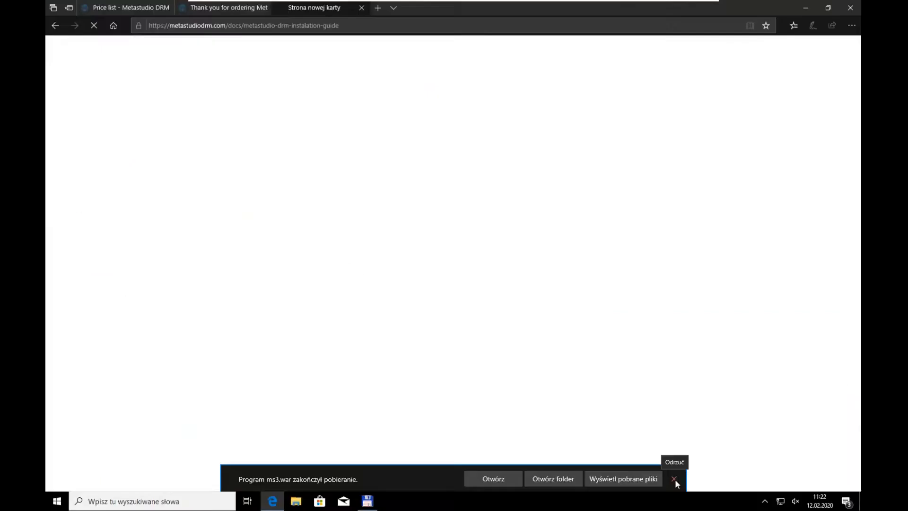
left_click(674, 479)
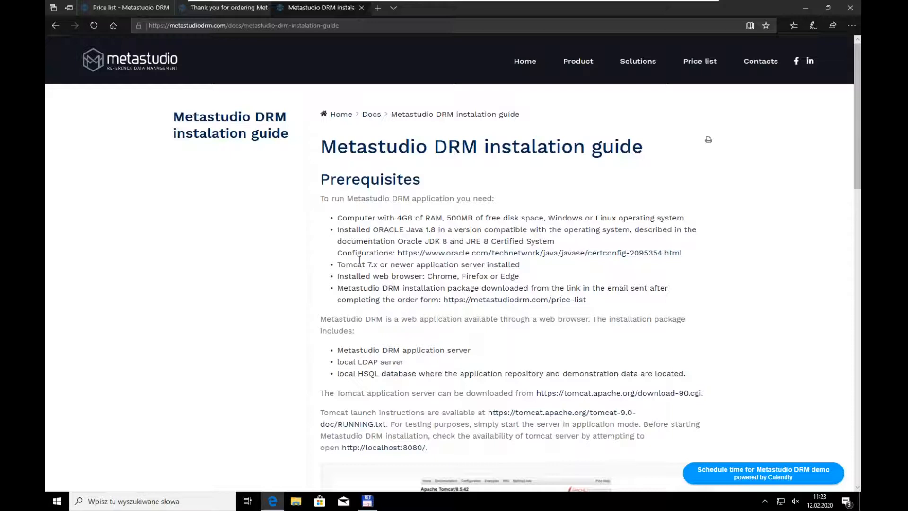
left_click_drag(339, 218, 688, 222)
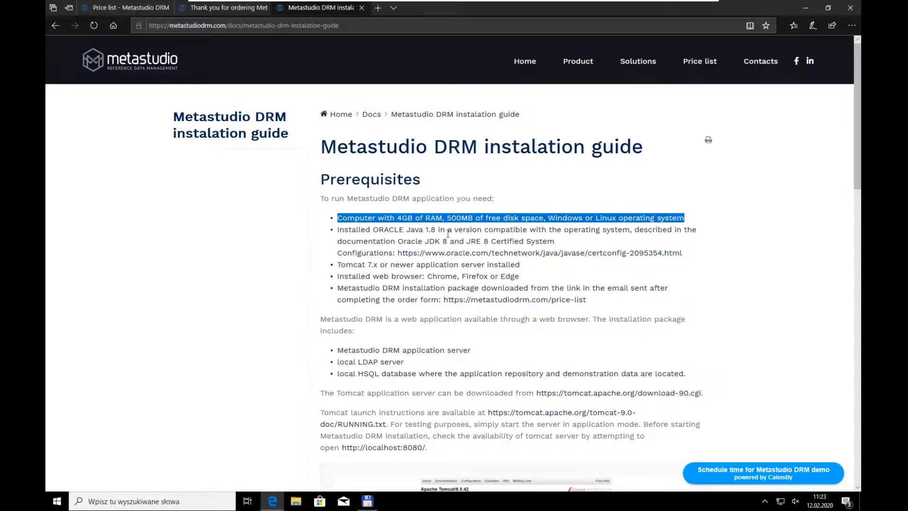
left_click(472, 227)
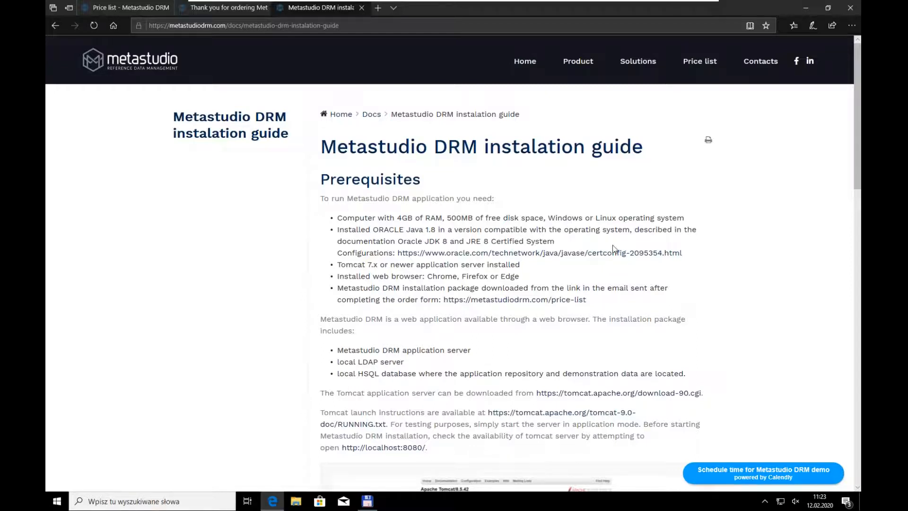
left_click_drag(337, 230, 564, 249)
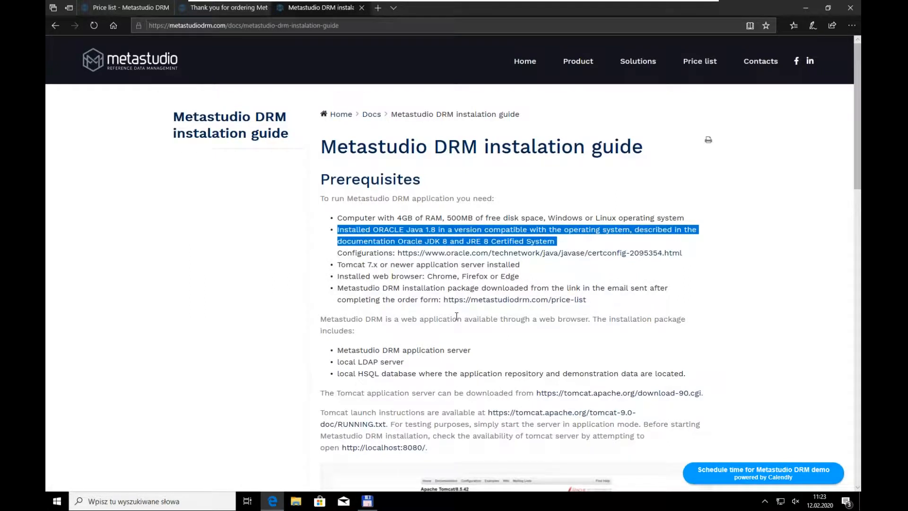
left_click(339, 265)
left_click_drag(340, 265, 541, 270)
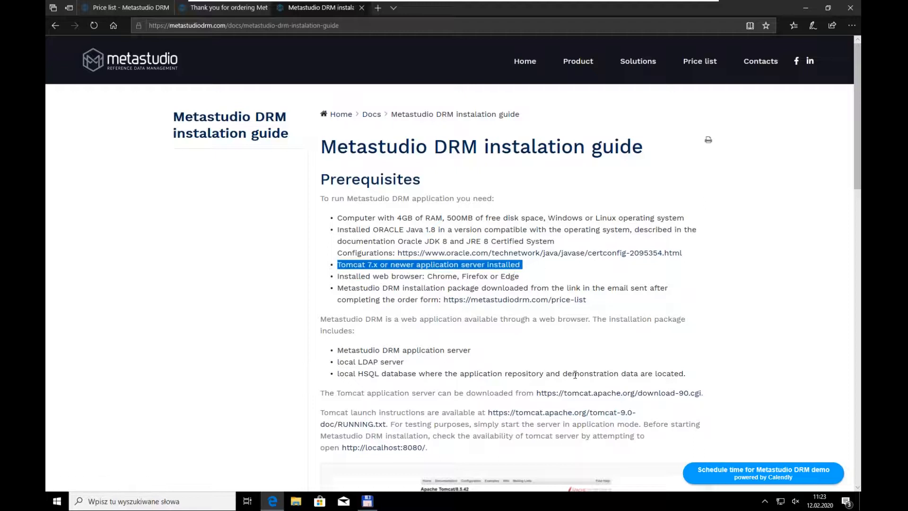
left_click(535, 265)
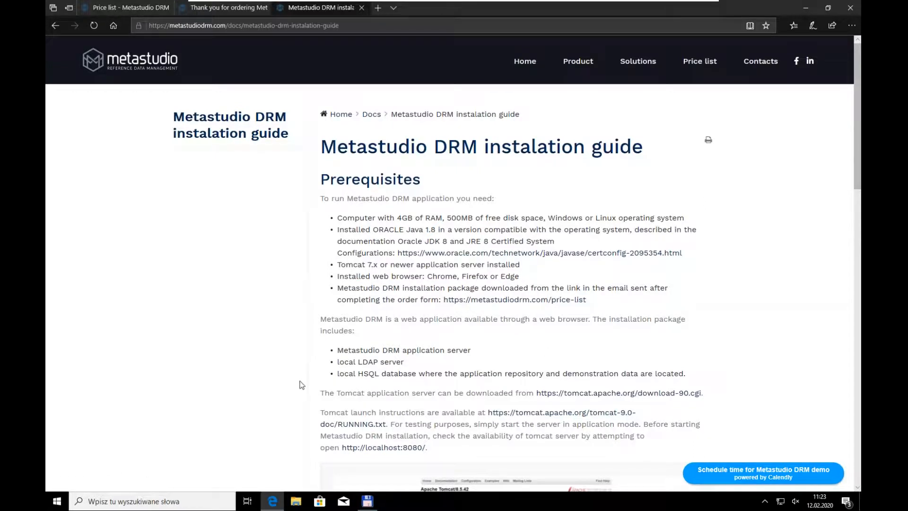
Step: Check the installed Java version by running java -version in a command prompt, then minimize that window
key("super+r")
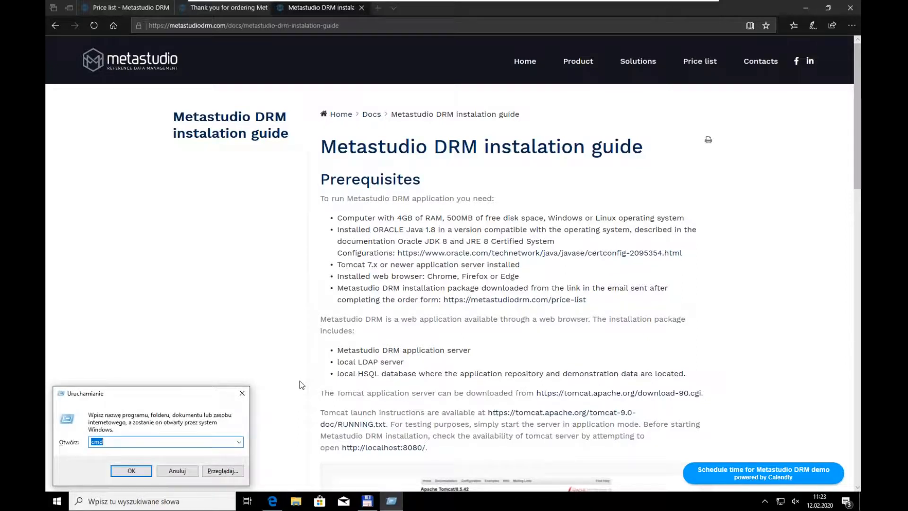
key("Return")
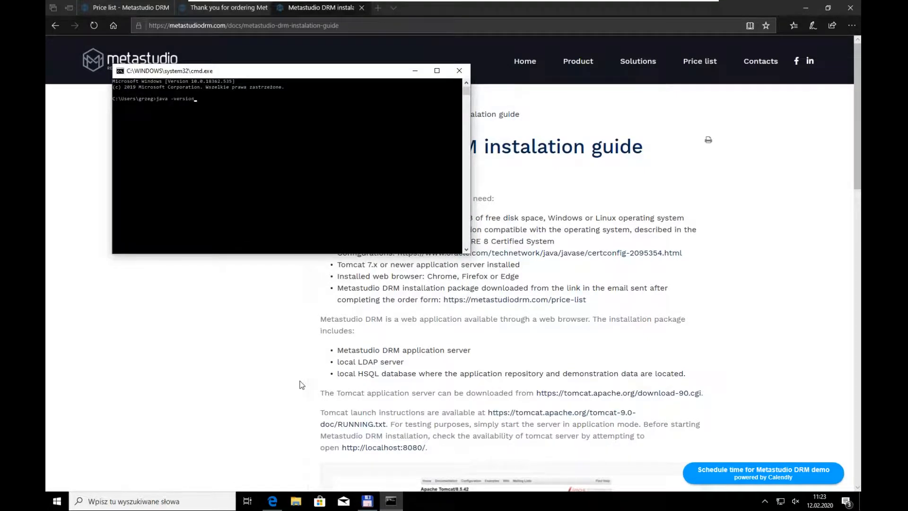
type("java -version")
key("Return")
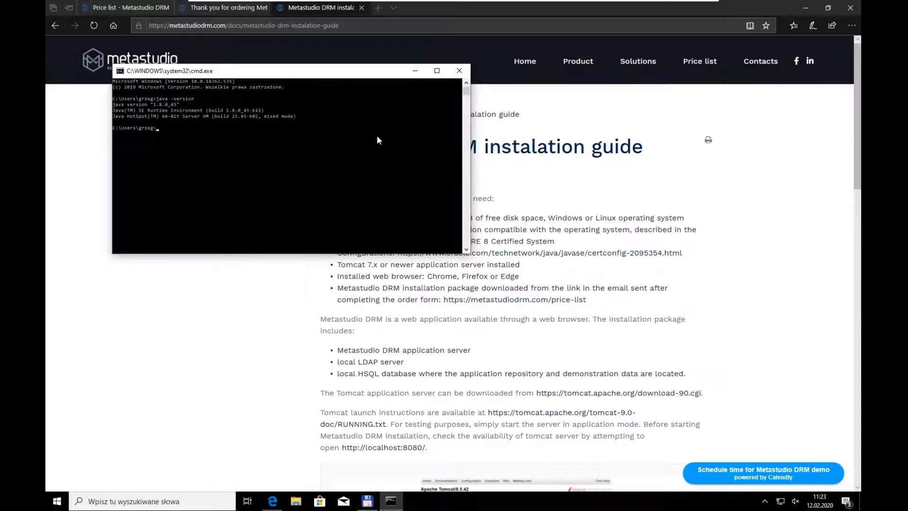
left_click(414, 73)
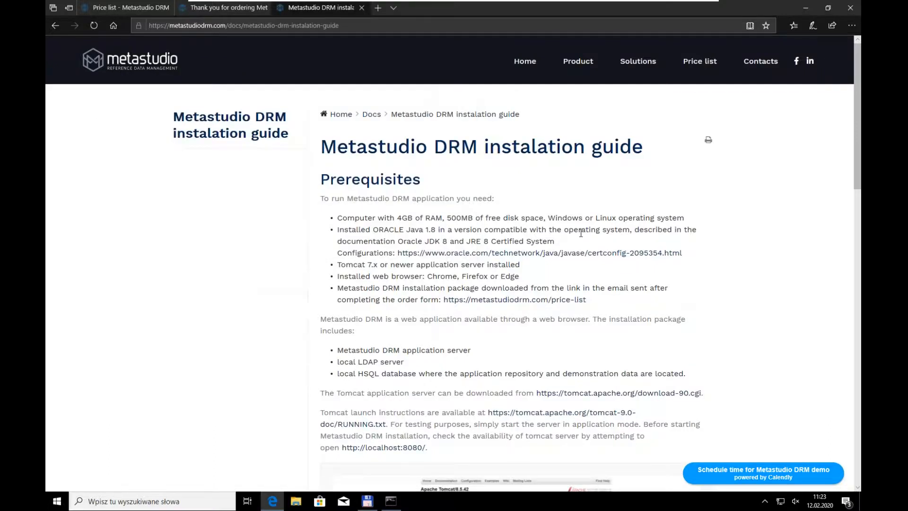
Step: Follow the guide's Tomcat 9 download link and save the 64-bit Windows zip of version 9.0.31 to the desktop (Pulpit)
scroll(711, 262, "down", 3)
scroll(696, 268, "down", 3)
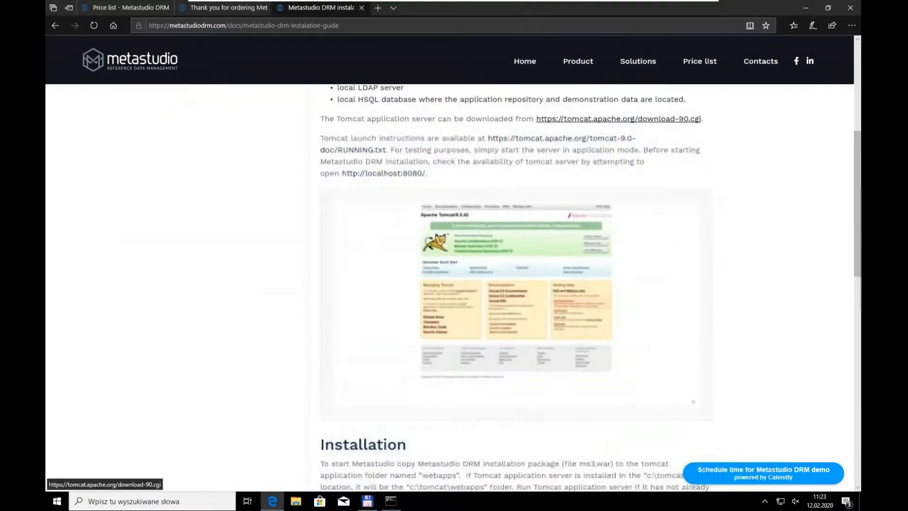
scroll(618, 118, "up", 2)
left_click(618, 187)
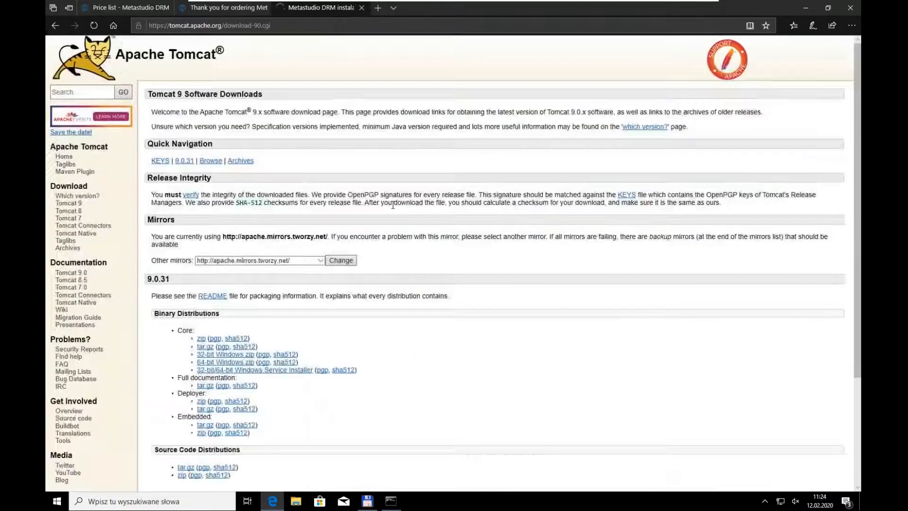
scroll(359, 265, "down", 3)
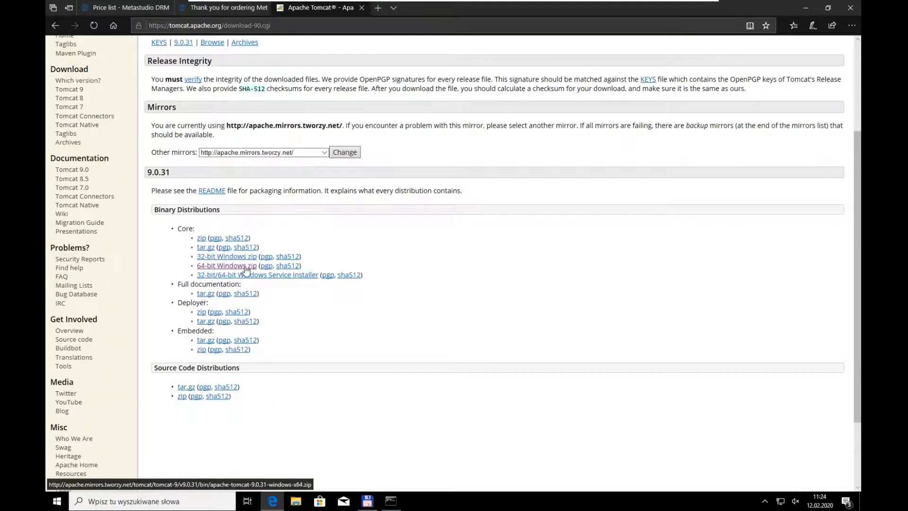
left_click(245, 266)
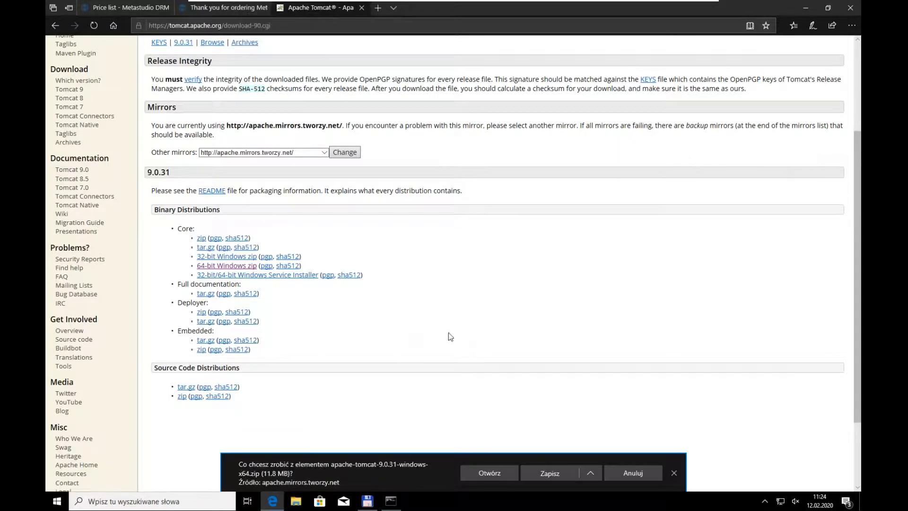
left_click(592, 476)
left_click(557, 459)
left_click(371, 239)
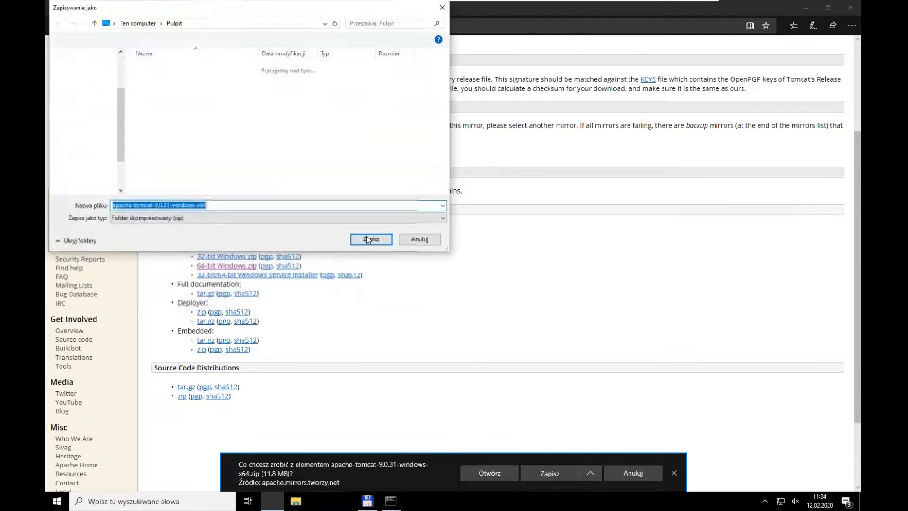
Step: Extract the downloaded apache-tomcat archive from the desktop into c:\
left_click(805, 8)
left_click(83, 184)
right_click(78, 189)
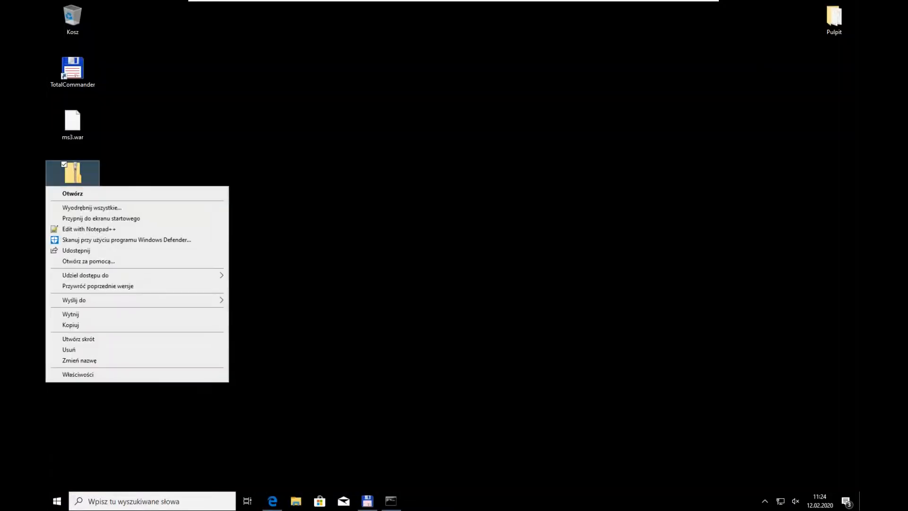
left_click(91, 209)
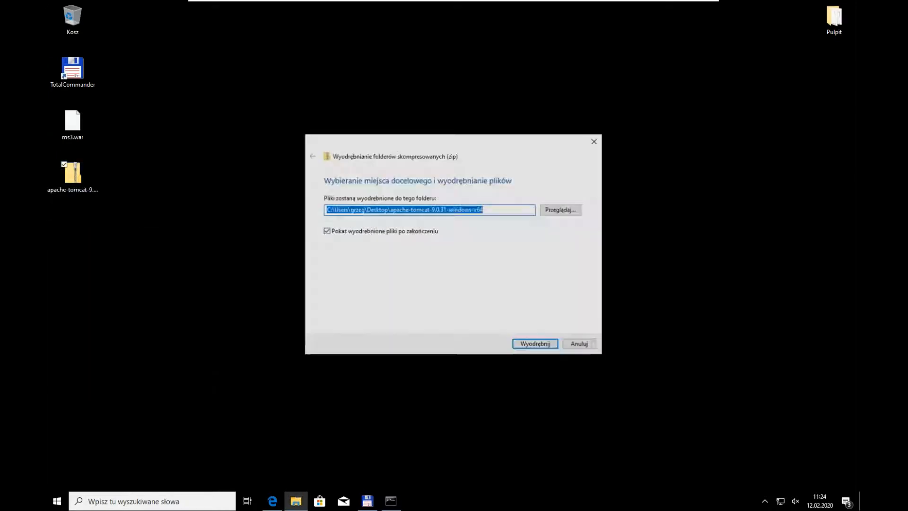
type("c:")
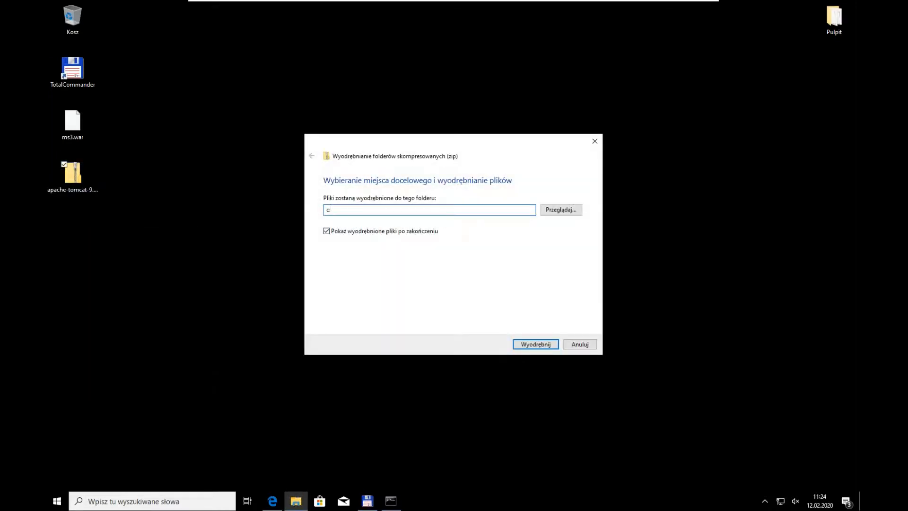
type("\\")
left_click(591, 248)
left_click(541, 344)
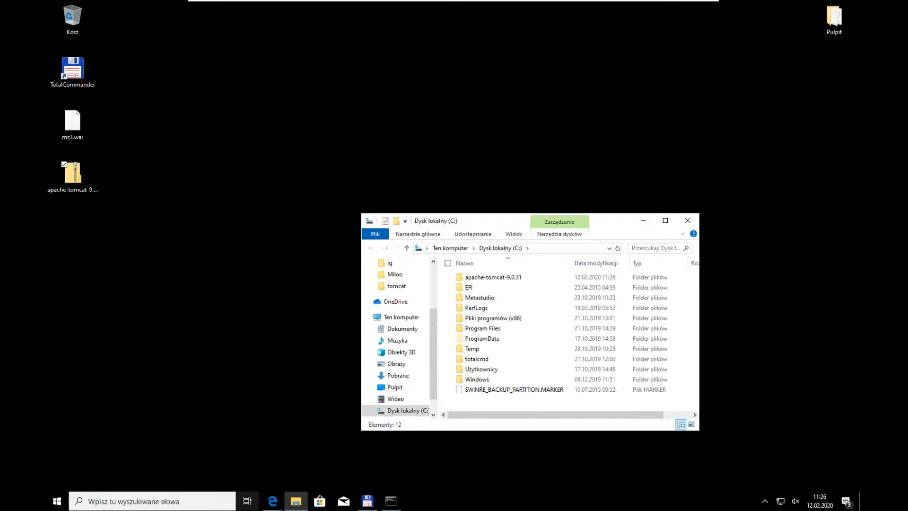
Step: Maximize the C: drive window and rename the apache-tomcat-9.0.31 folder as tomcat
left_click(665, 221)
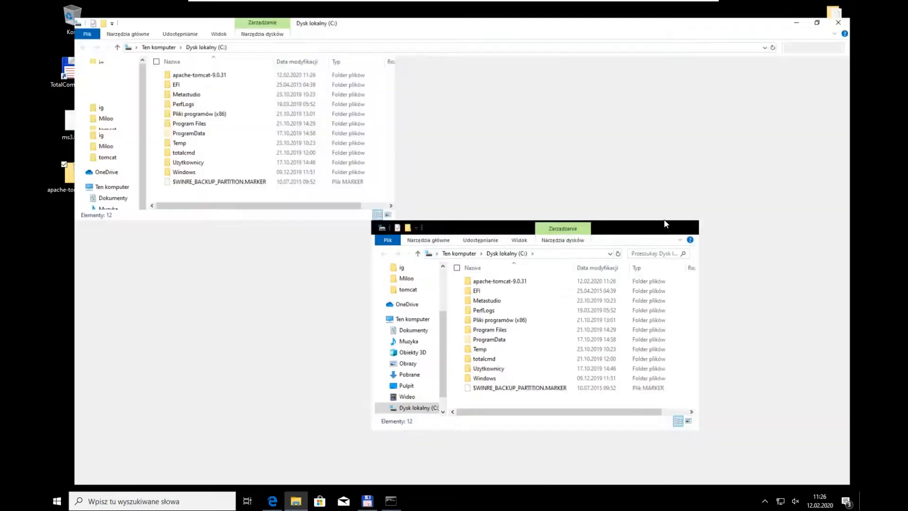
left_click(189, 64)
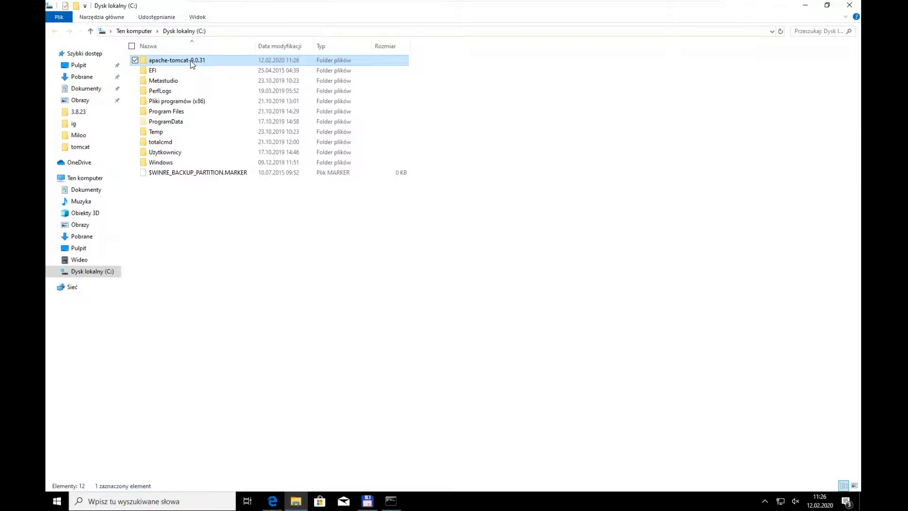
left_click(191, 61)
type("tomcat")
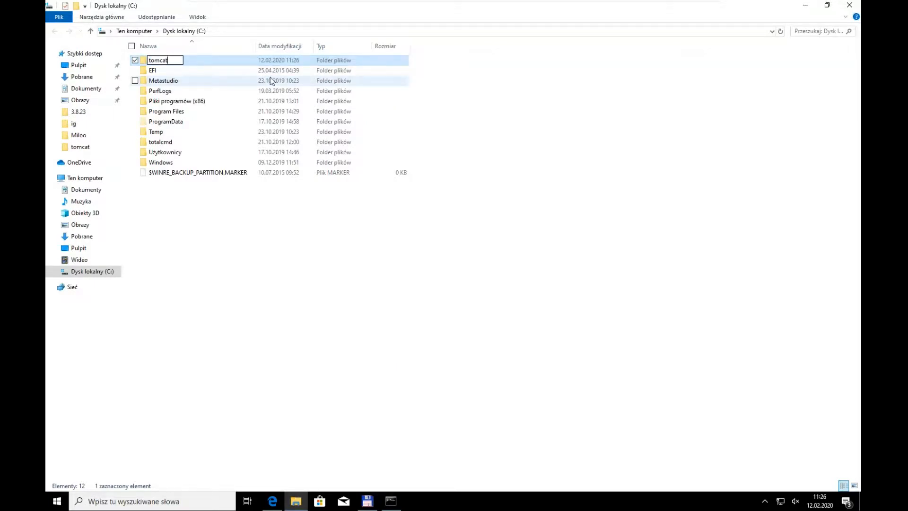
key("Return")
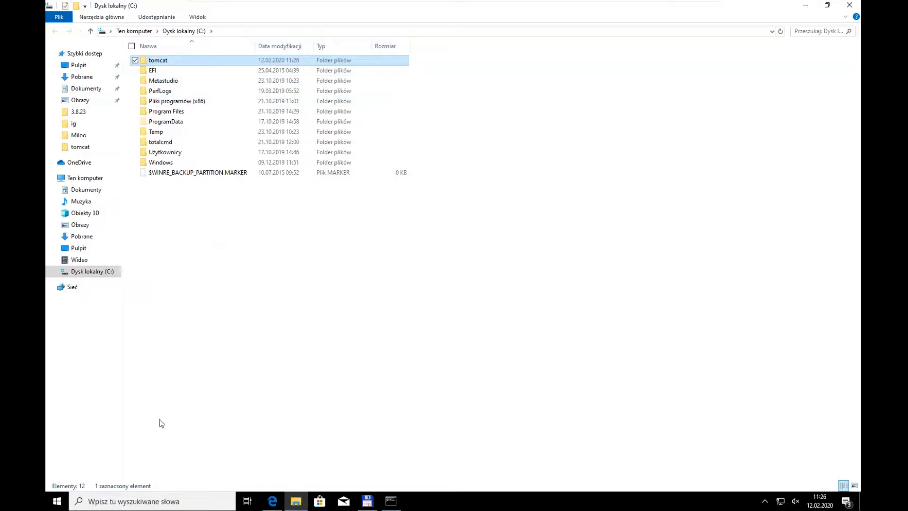
Step: Open the environment variables dialog from the advanced settings of the Windows system information window
left_click(57, 503)
right_click(59, 504)
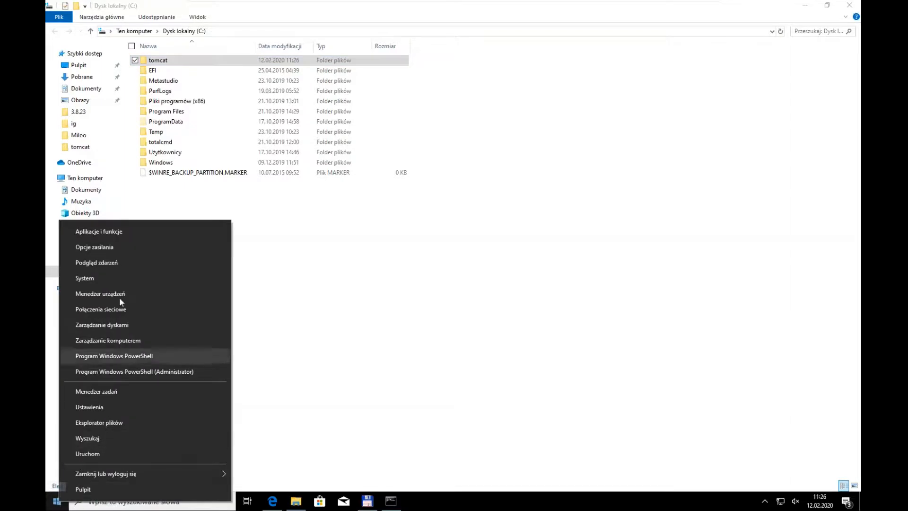
left_click(98, 279)
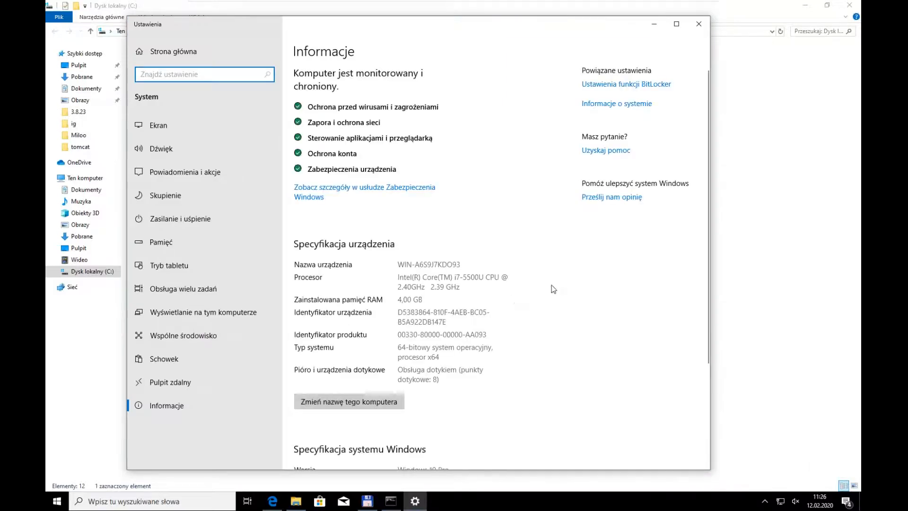
left_click(616, 105)
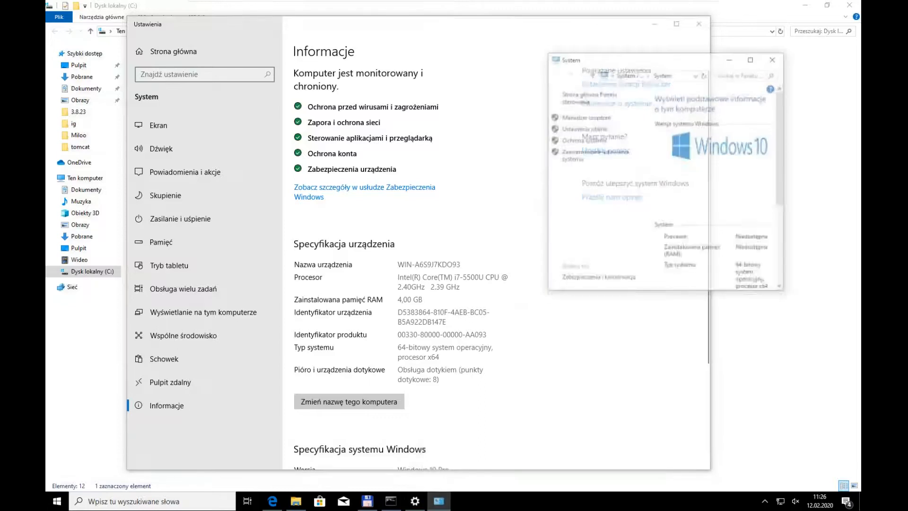
double_click(668, 63)
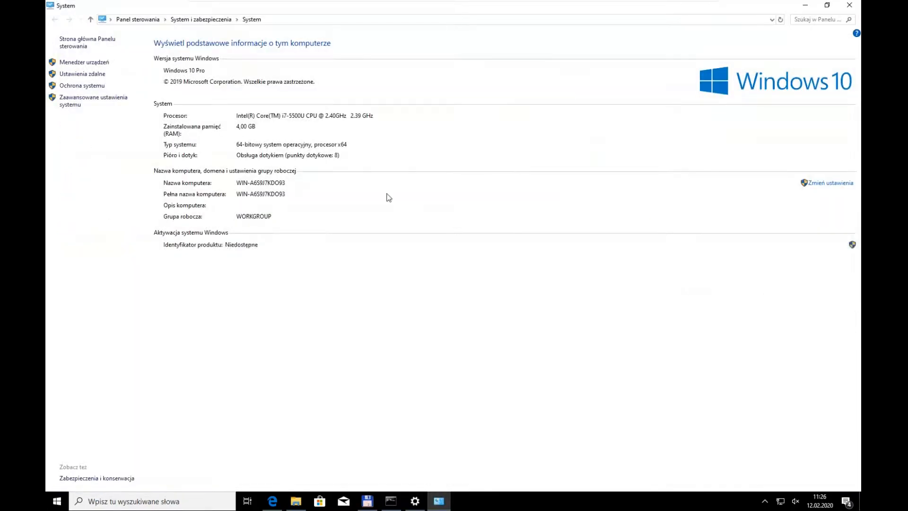
left_click(118, 100)
left_click(293, 270)
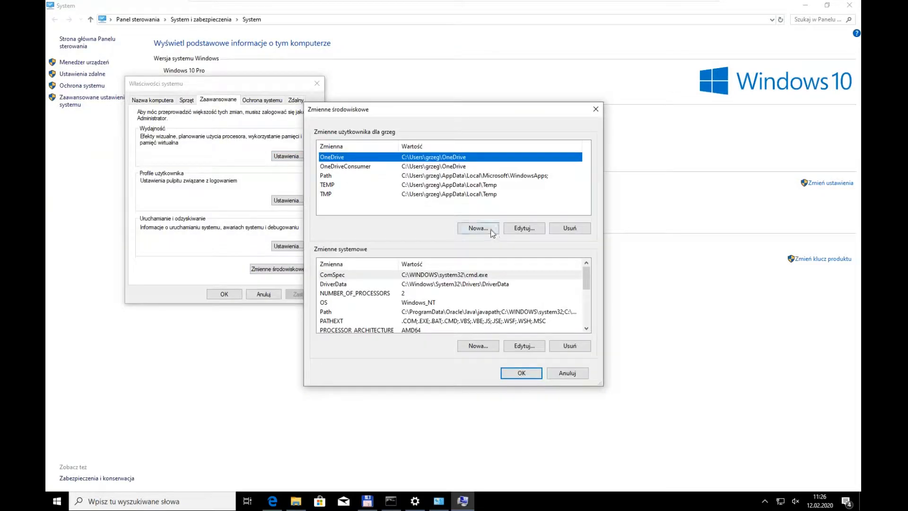
Step: Create the user variable JAVA_HOME with value c:\Program Files\Java\jre1.8.0_45, accept the dialogs and close the system settings windows
left_click(478, 228)
type("HOME")
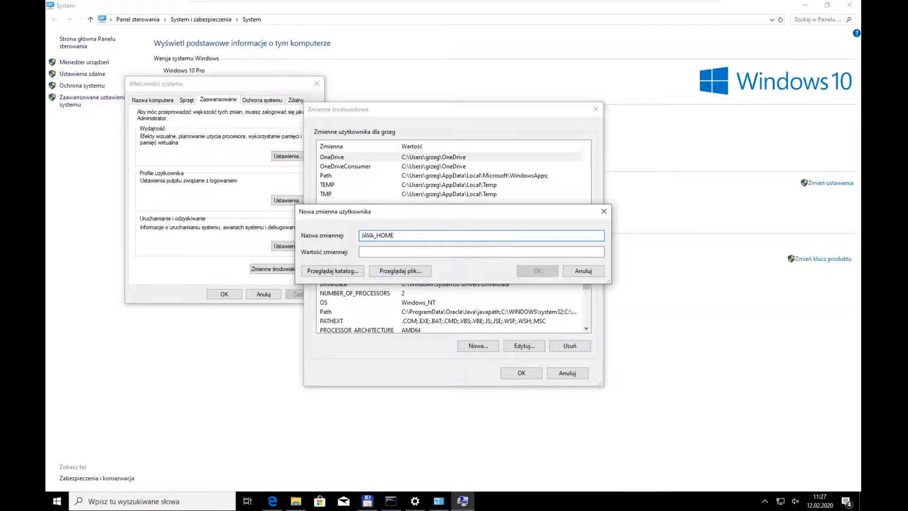
left_click(418, 252)
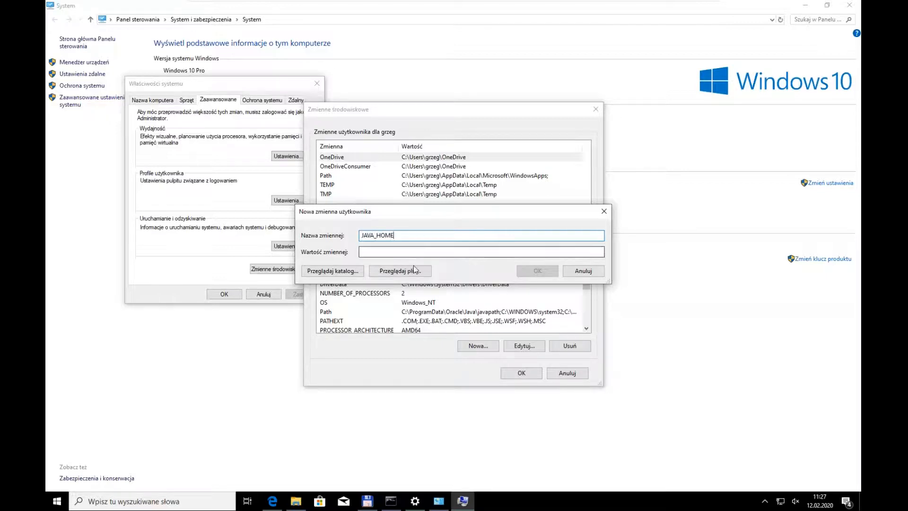
type("c:\\Program Files\\Java\\jre1.8.0_45")
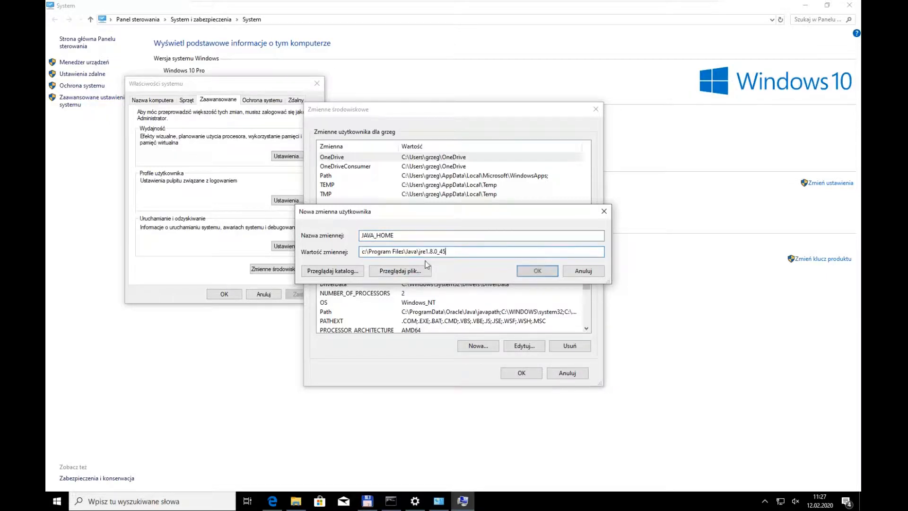
left_click(538, 271)
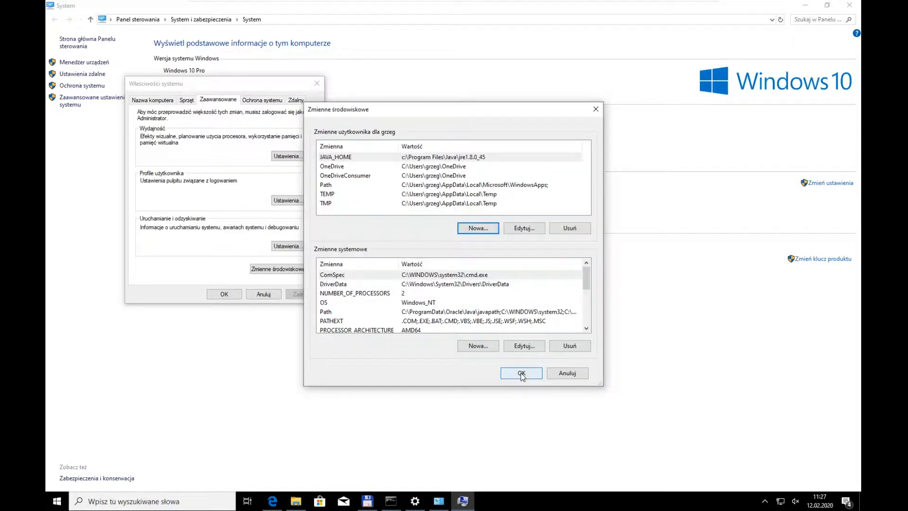
left_click(522, 373)
left_click(224, 293)
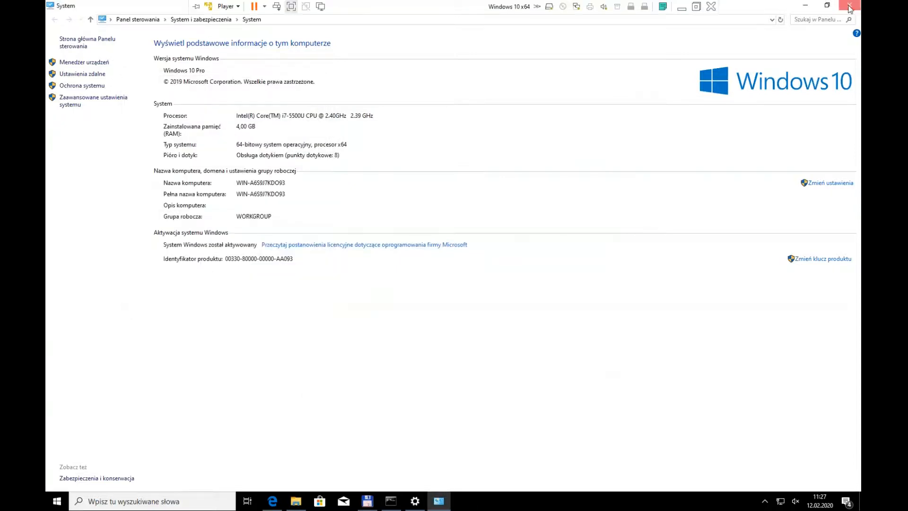
left_click(849, 5)
left_click(699, 23)
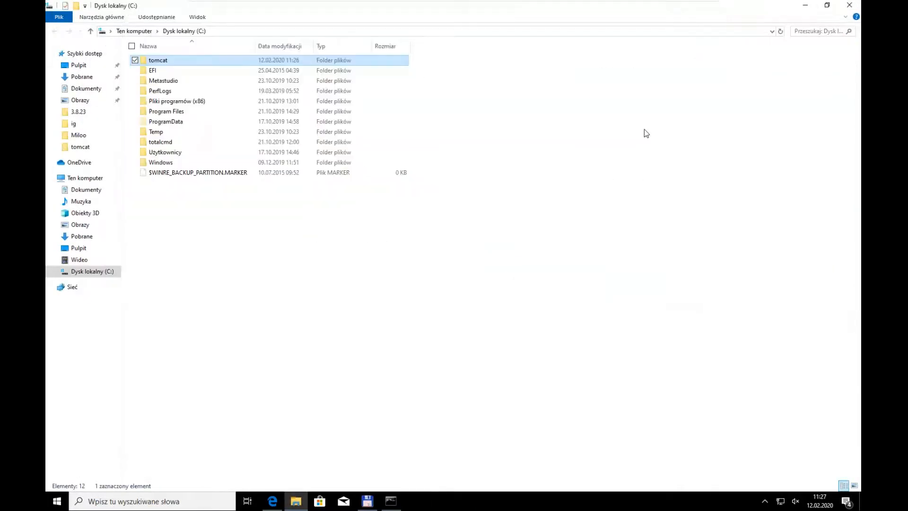
Step: Run catalina start from c:\tomcat\bin in a new command prompt and mark the server startup message in the Tomcat console
key("super+r")
key("Return")
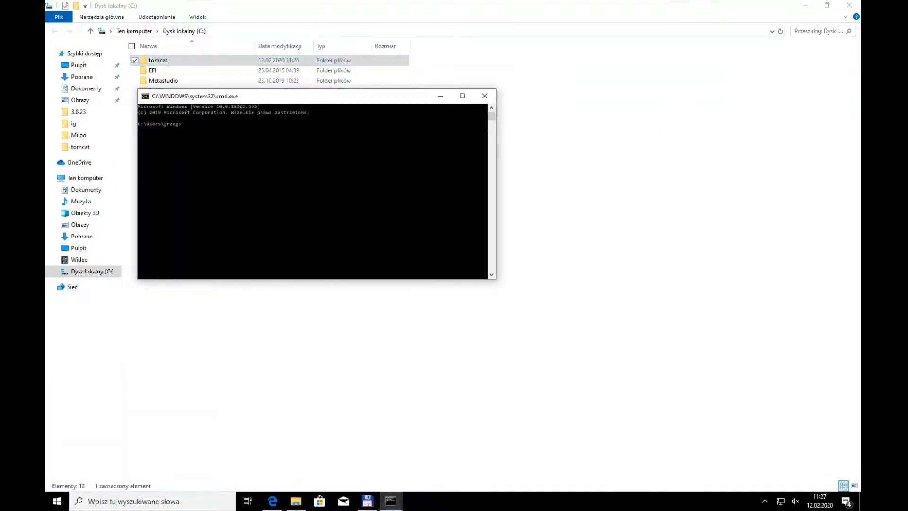
type("cd")
type(" c:\\tomcat")
type("\b")
type("in")
key("Return")
type("catalina start")
key("Return")
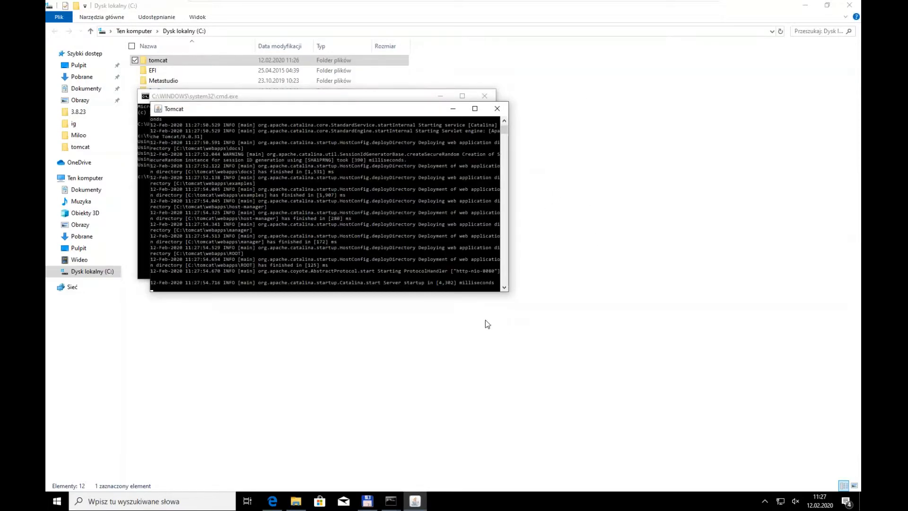
left_click(383, 283)
left_click_drag(424, 282, 431, 283)
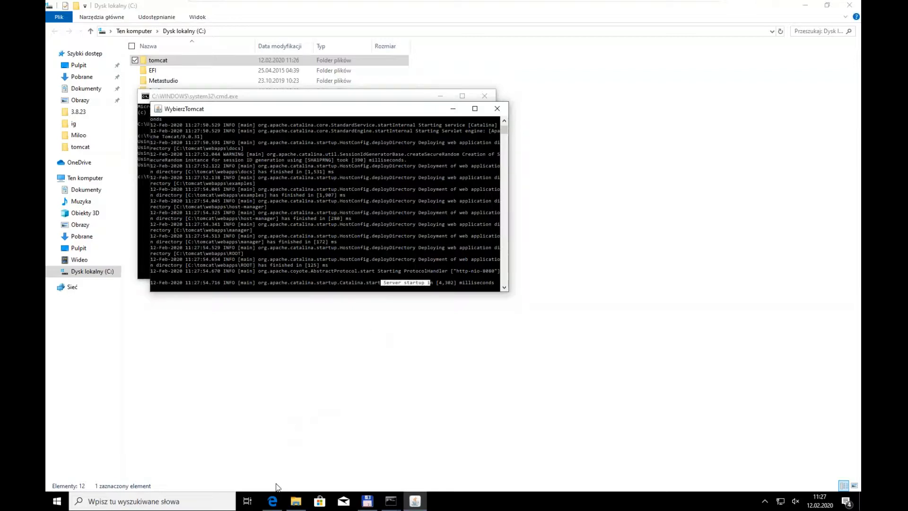
Step: Switch to the Edge browser and load localhost:8080 in a new tab to check the Tomcat server
left_click(273, 501)
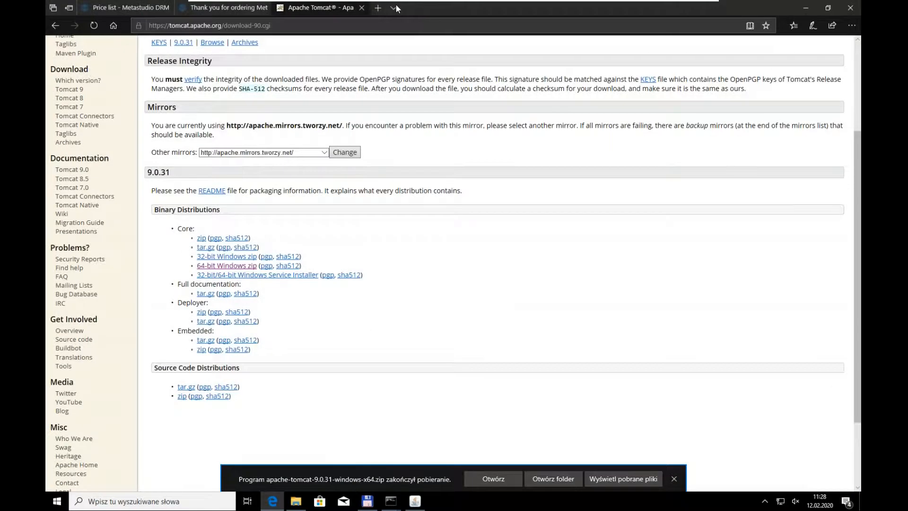
left_click(379, 10)
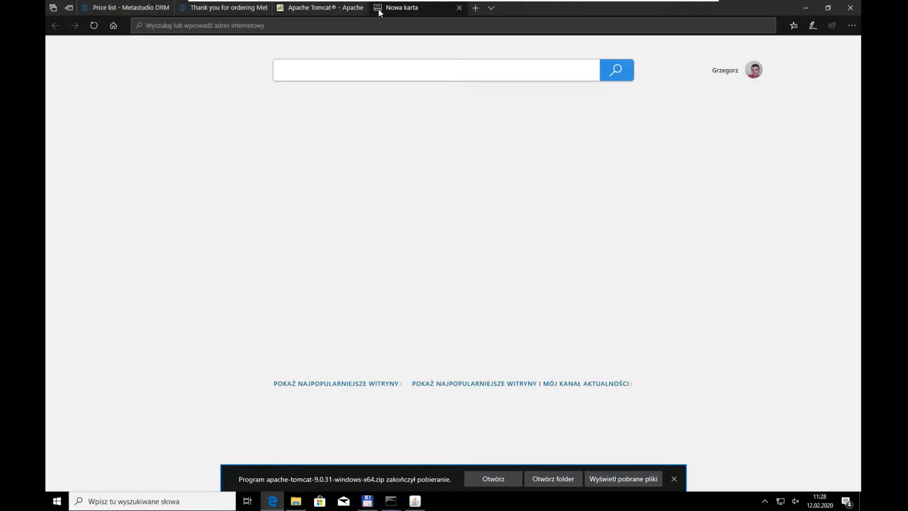
type("loca")
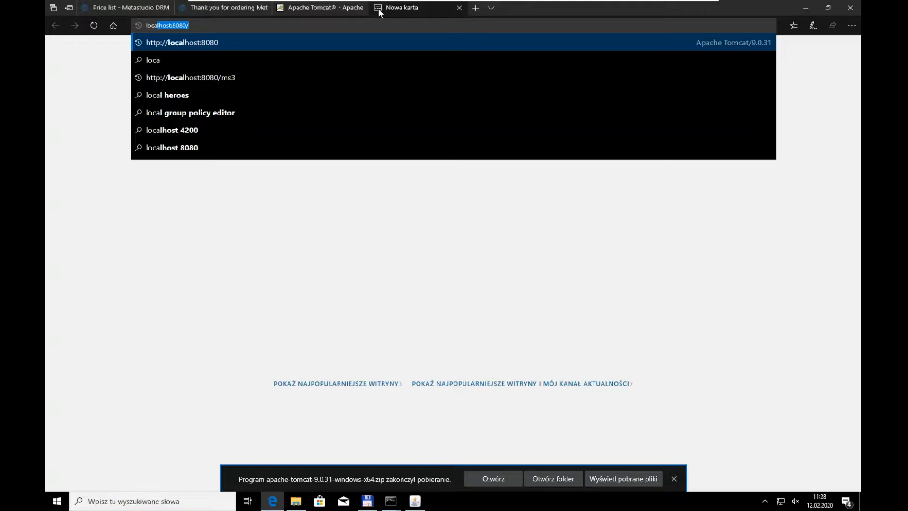
key("Return")
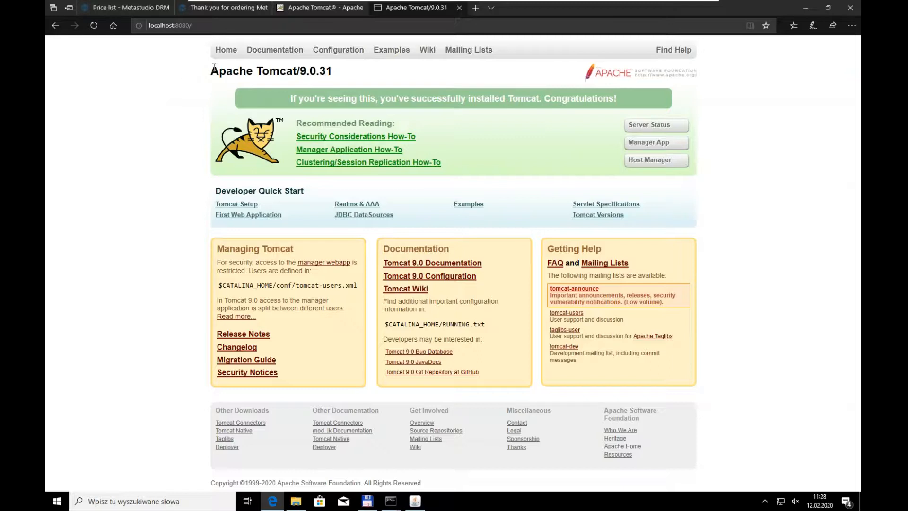
Step: Clear the desktop by minimizing the browser and both console windows and closing the C: drive window
left_click(808, 8)
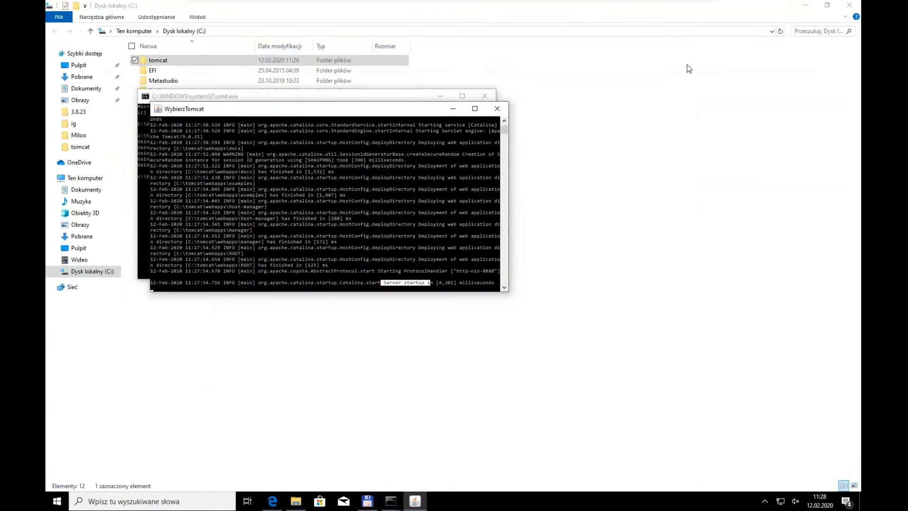
left_click(850, 5)
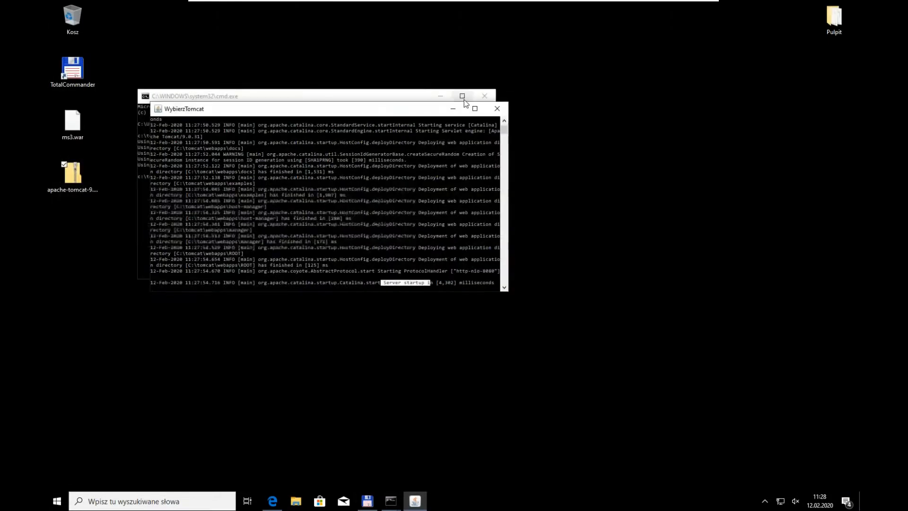
left_click(453, 111)
left_click(441, 95)
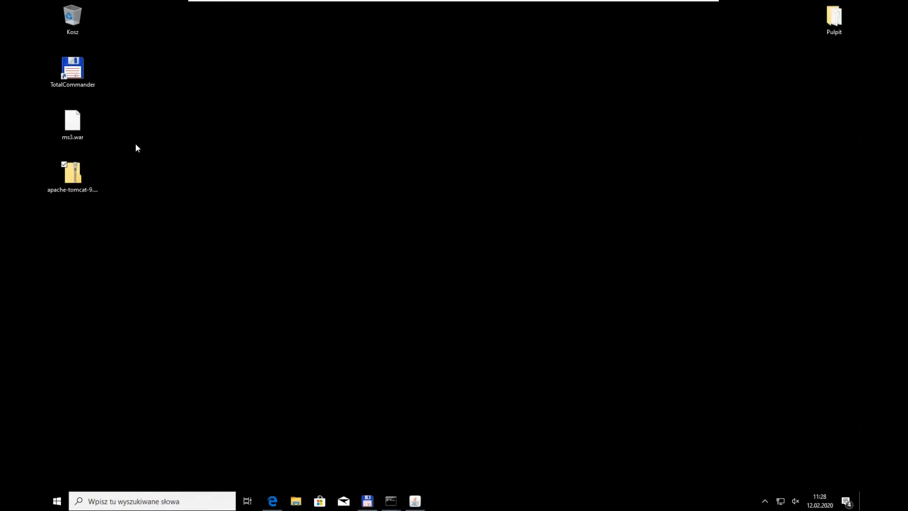
Step: Copy ms3.war from the desktop into the c:\tomcat\webapps folder
left_click(73, 124)
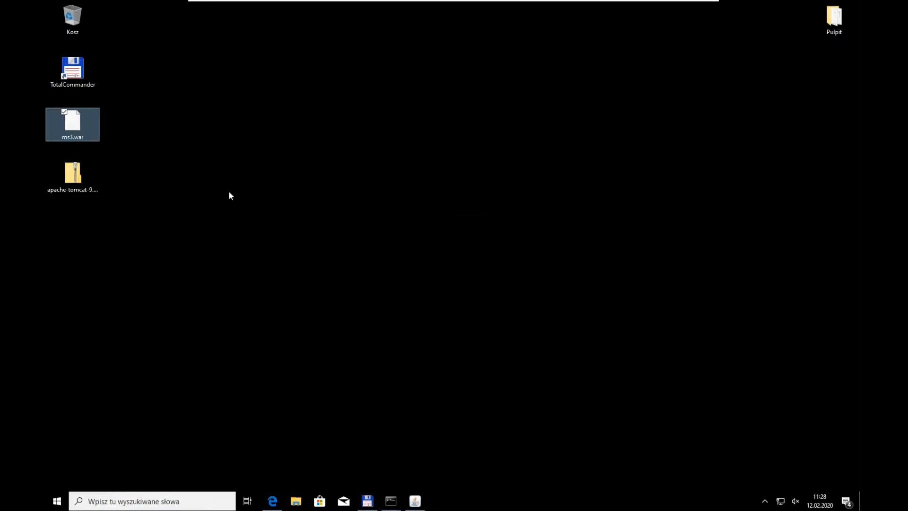
key("super+e")
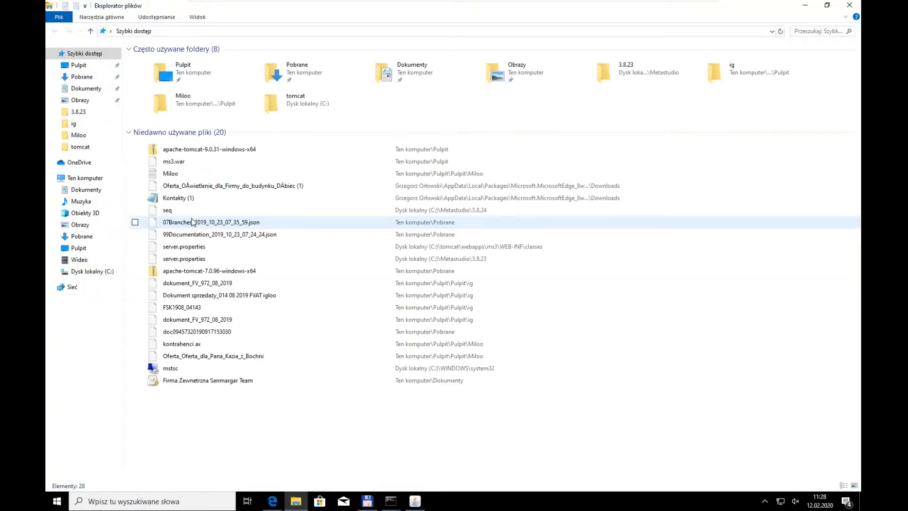
left_click(88, 271)
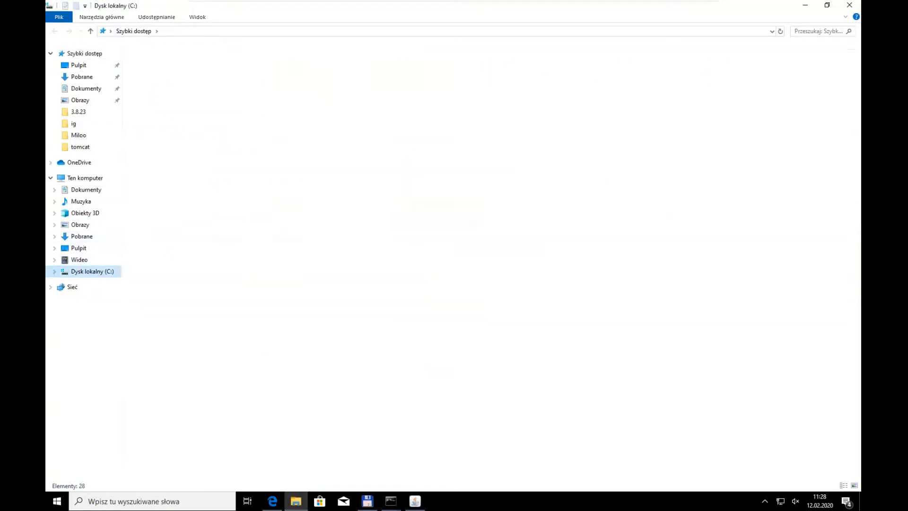
double_click(163, 131)
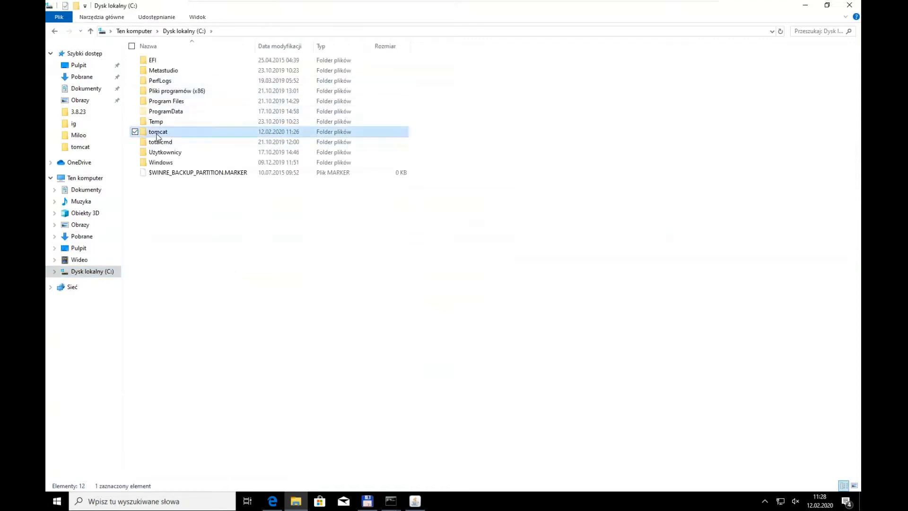
double_click(149, 114)
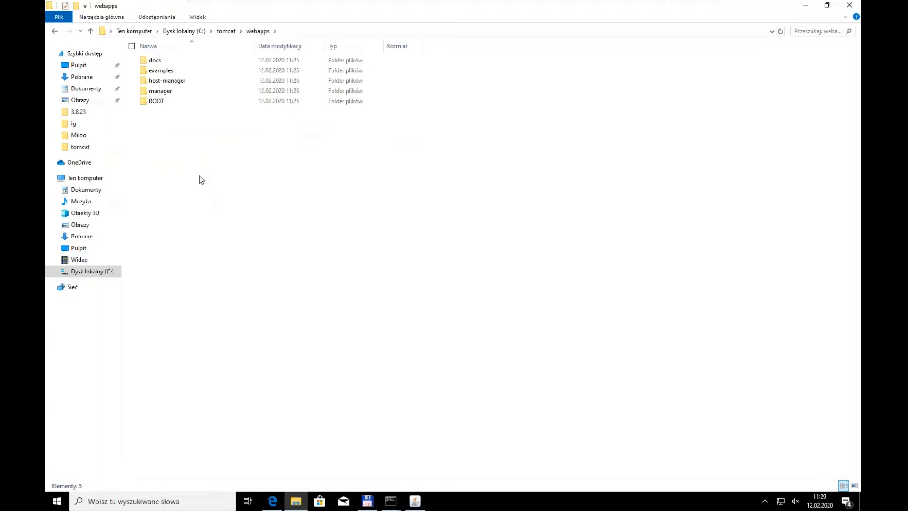
key("ctrl+v")
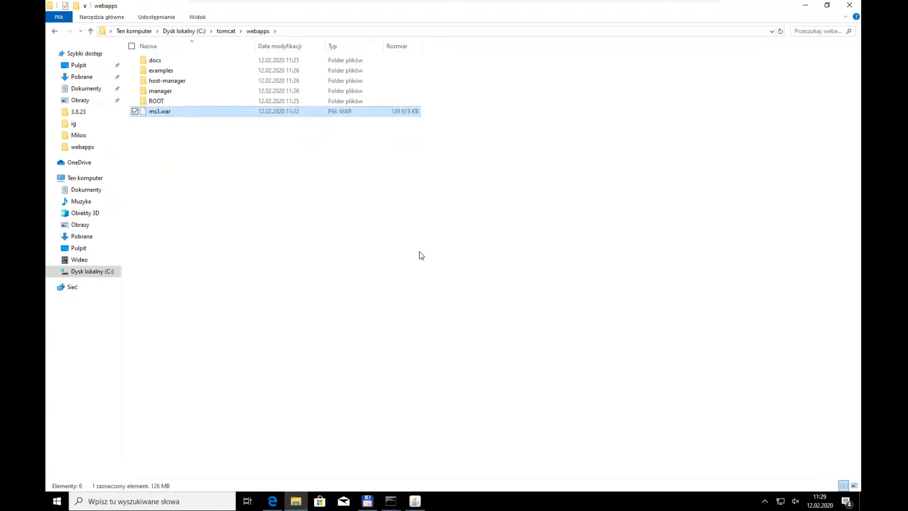
Step: Check the Tomcat console, then close the old command prompt that was used for java -version
left_click(414, 501)
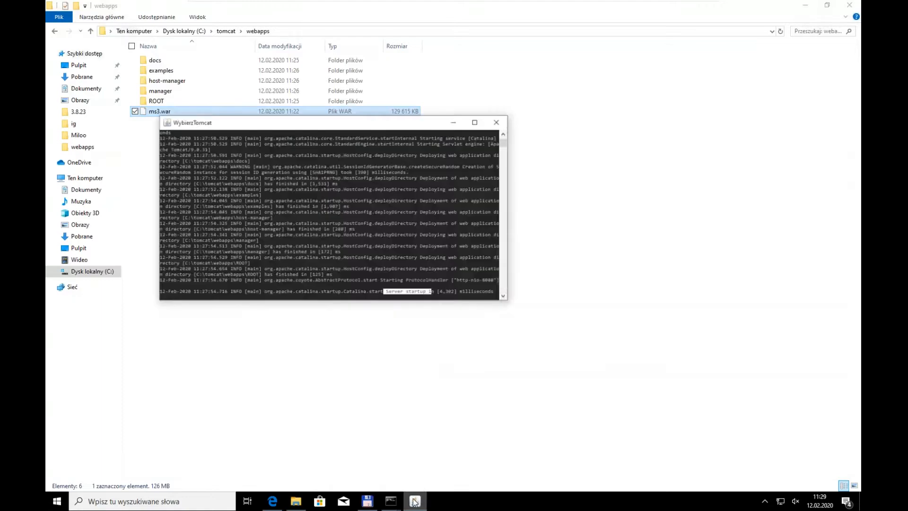
left_click(434, 288)
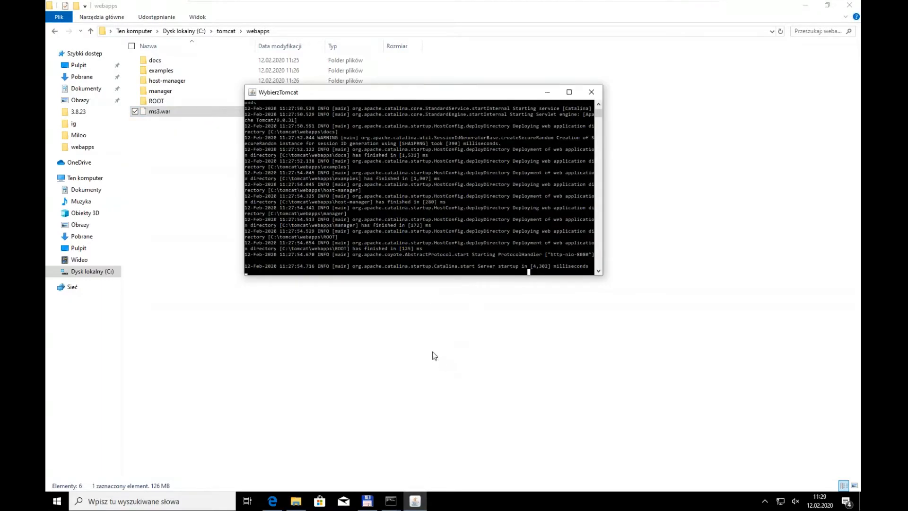
left_click(240, 269)
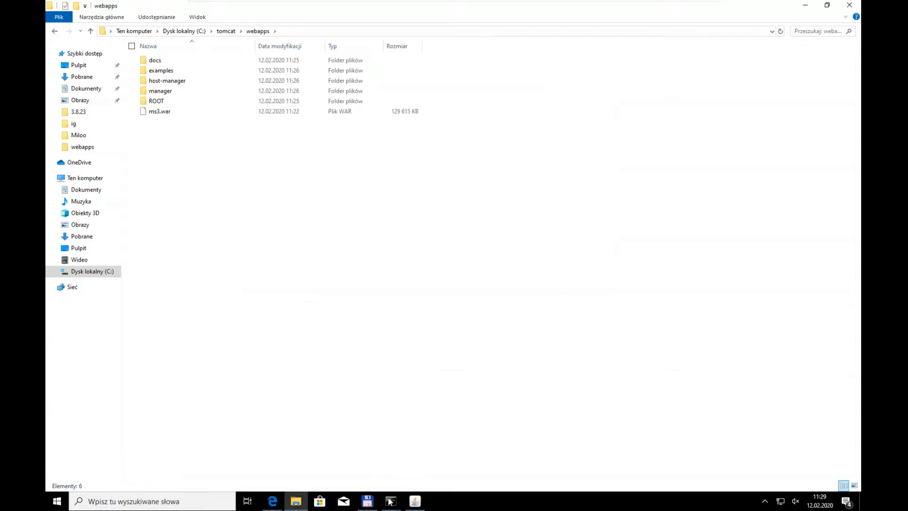
left_click(350, 450)
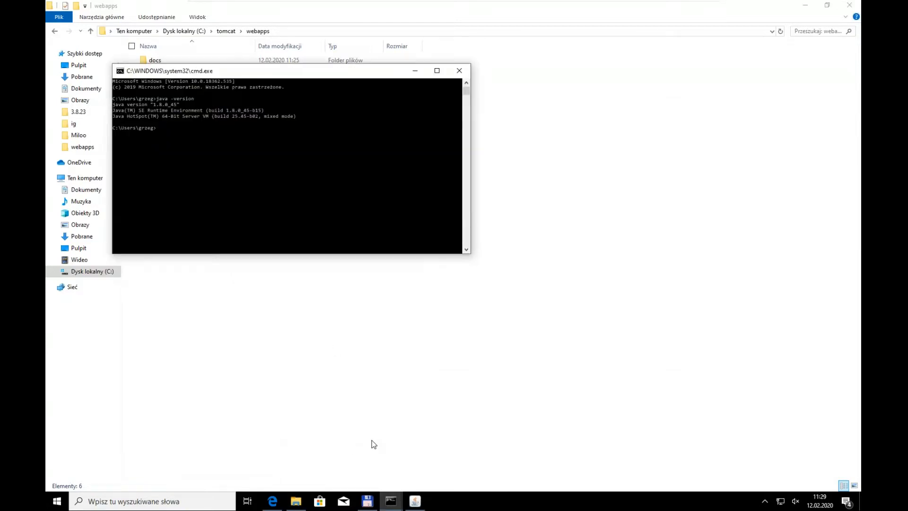
left_click(459, 71)
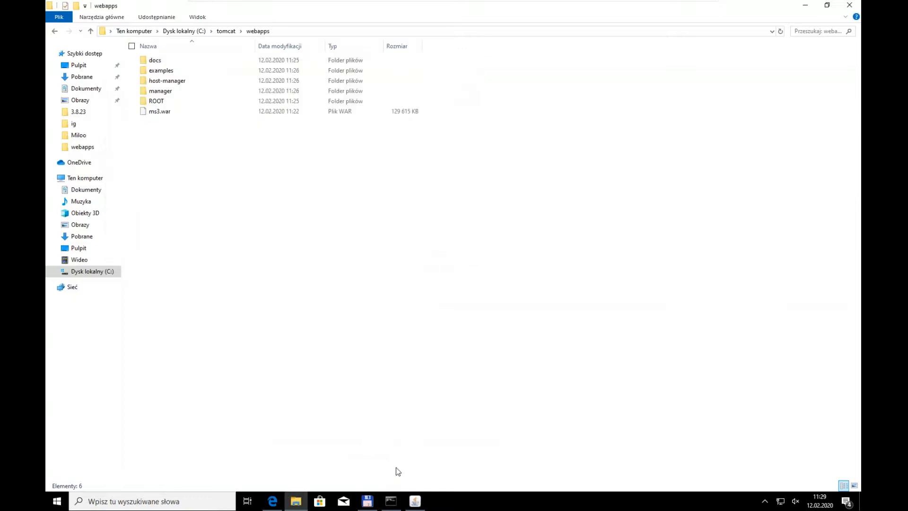
Step: Stop the Tomcat server by running catalina stop from the c:\tomcat\bin command prompt
left_click(391, 497)
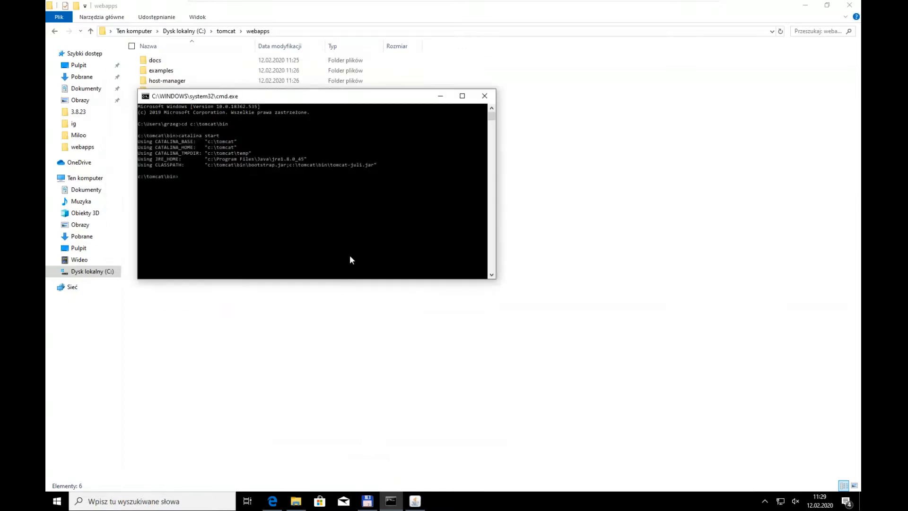
key("Up")
key("BackSpace")
key("BackSpace")
key("BackSpace")
type("op")
key("Return")
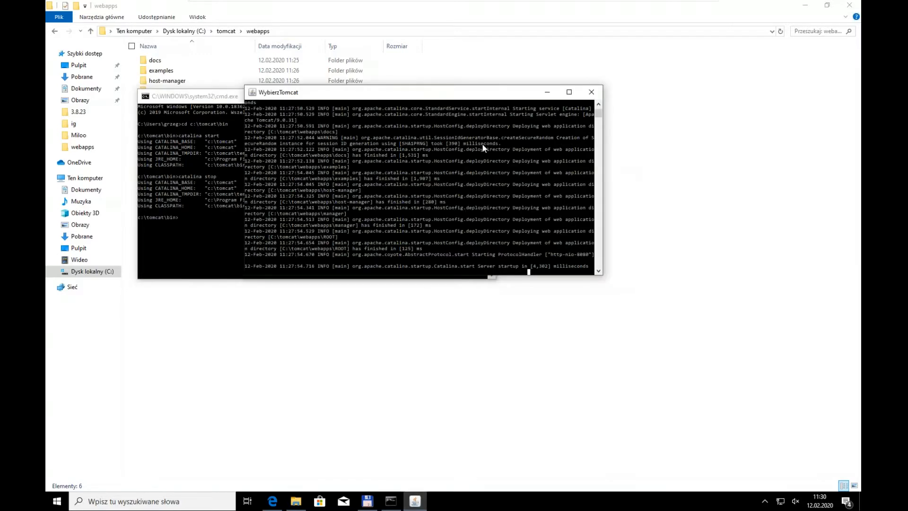
Step: Start the Tomcat server again by running catalina start from c:\tomcat\bin, and check the Tomcat console for the ms3.war deployment
key("Up")
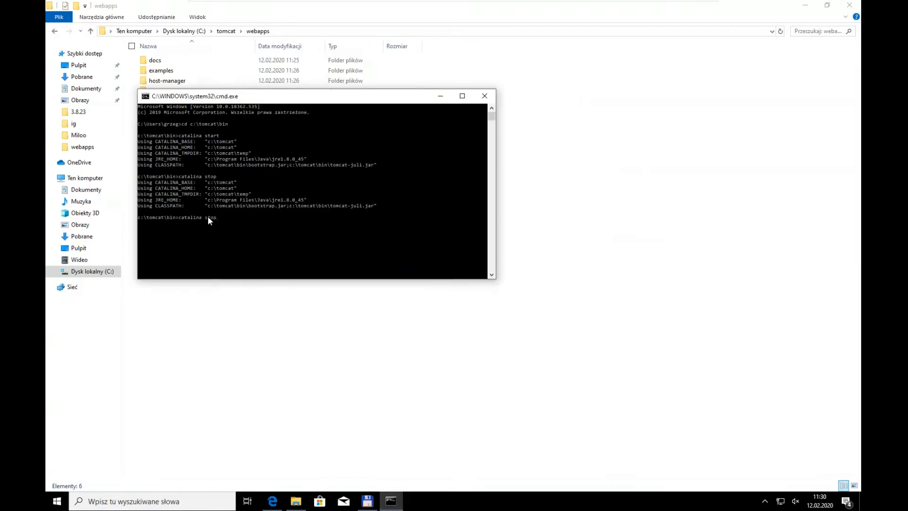
key("Return")
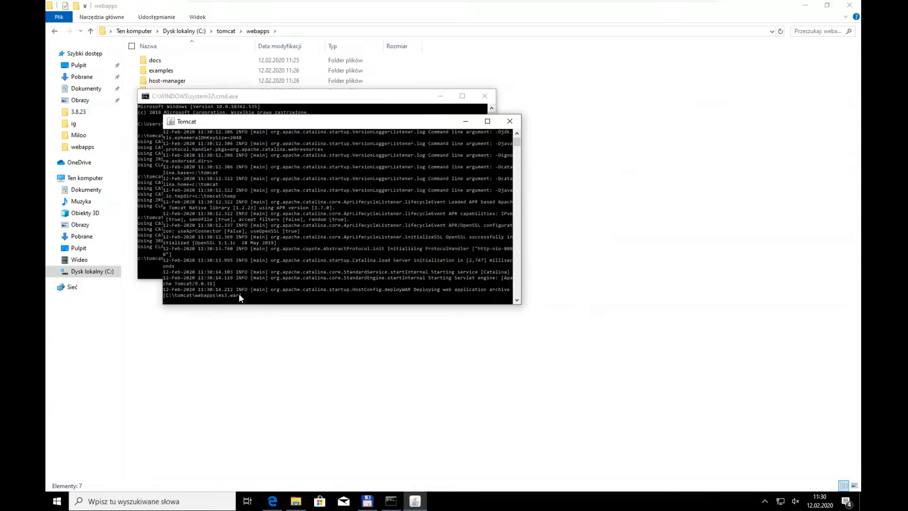
left_click(241, 298)
left_click(290, 290)
double_click(375, 126)
Step: Inspect the unpacked ms3 folder inside c:\tomcat\webapps, then minimize the folder window
left_click(299, 505)
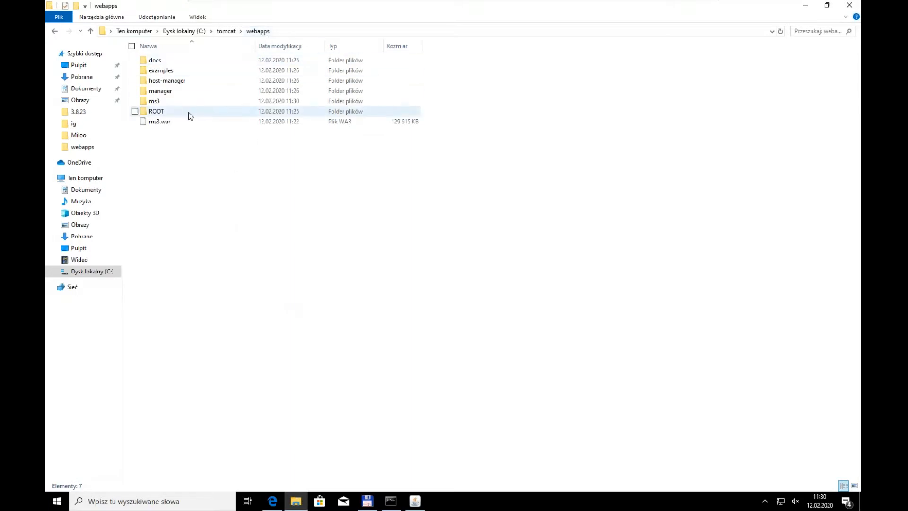
double_click(158, 101)
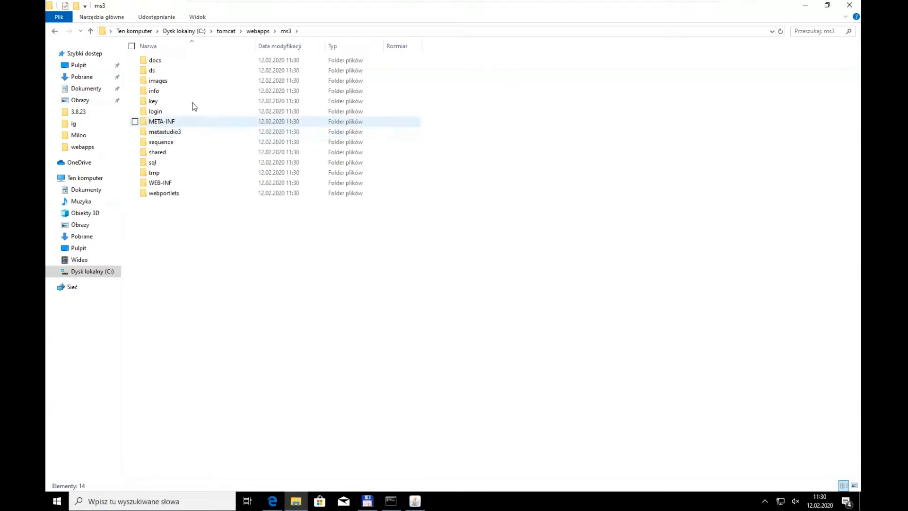
left_click(805, 6)
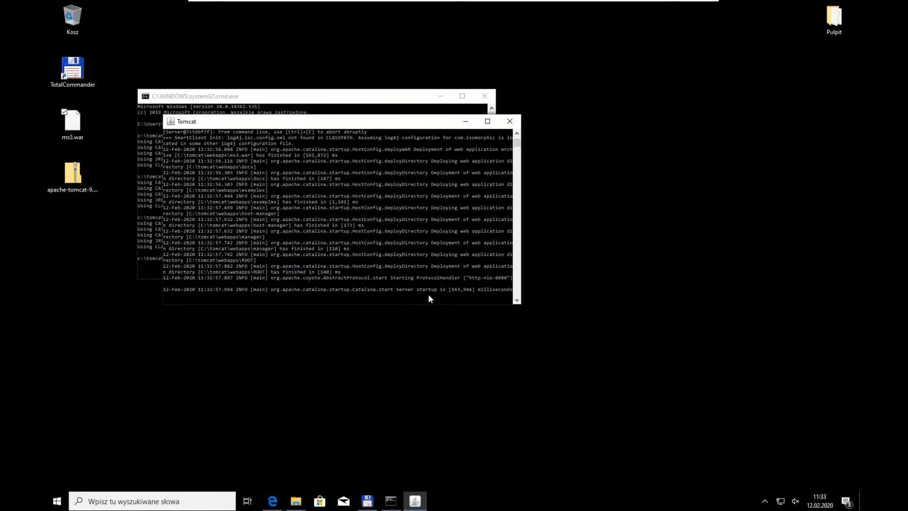
left_click(284, 500)
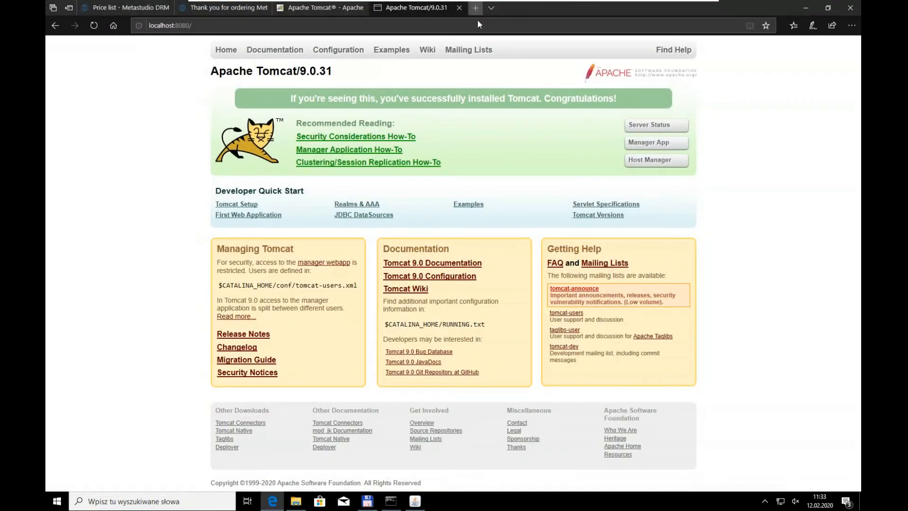
key("ctrl+t")
type("http://localhost:8080/ms3")
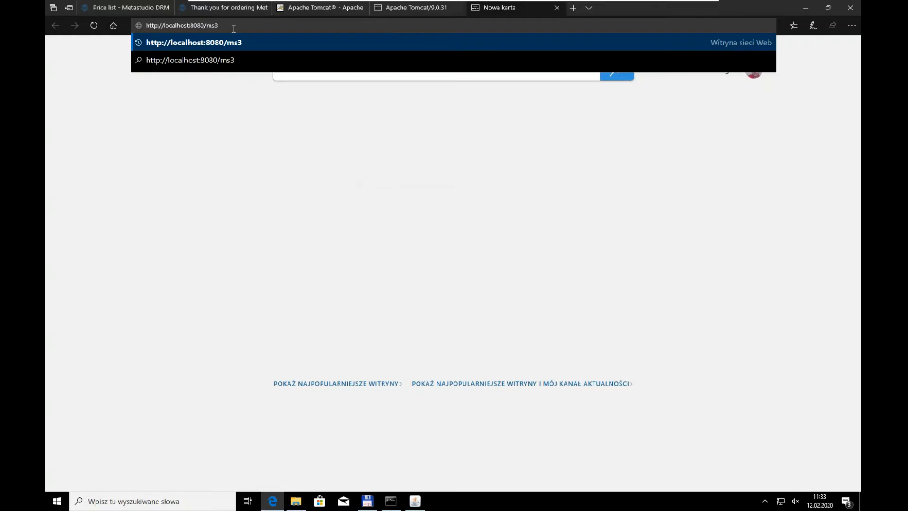
key("Return")
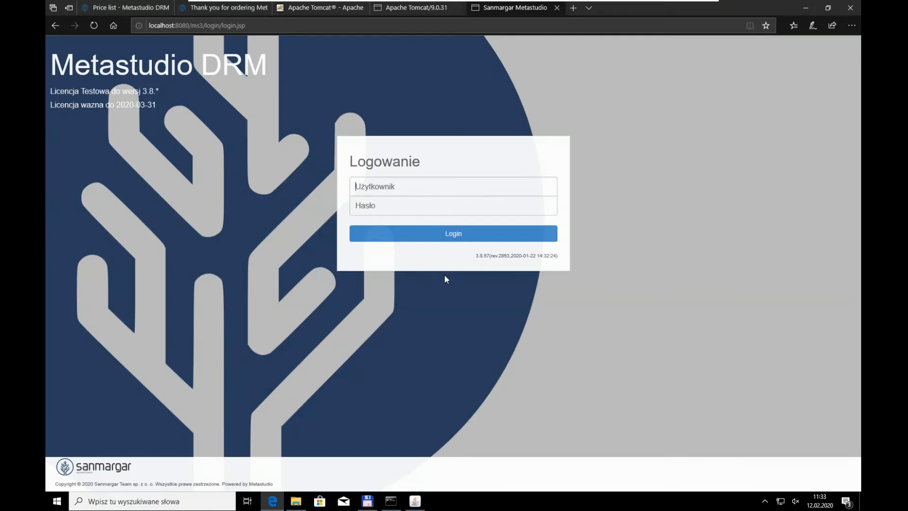
Step: Log in to Metastudio DRM as msadmin, entering the account password
type("msadmin")
key("Tab")
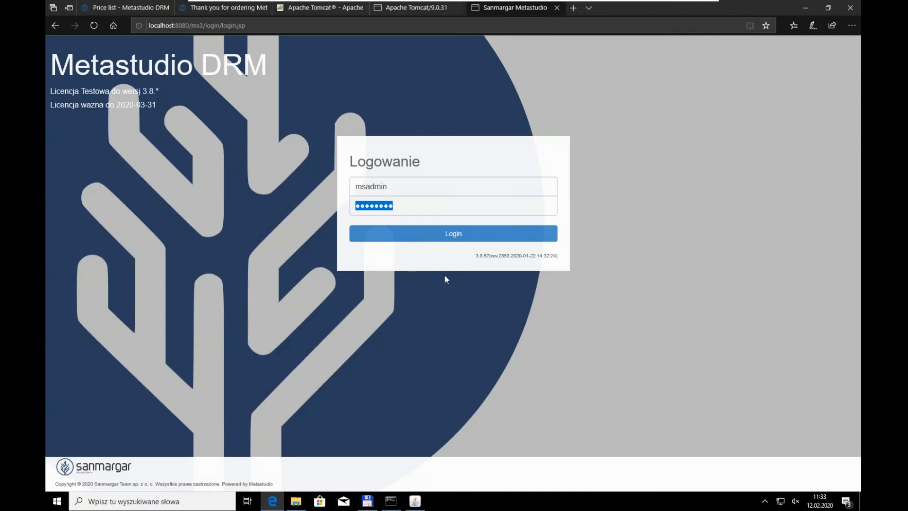
type("*******")
key("BackSpace")
key("BackSpace")
key("BackSpace")
key("BackSpace")
key("BackSpace")
key("BackSpace")
type("*******")
left_click(436, 236)
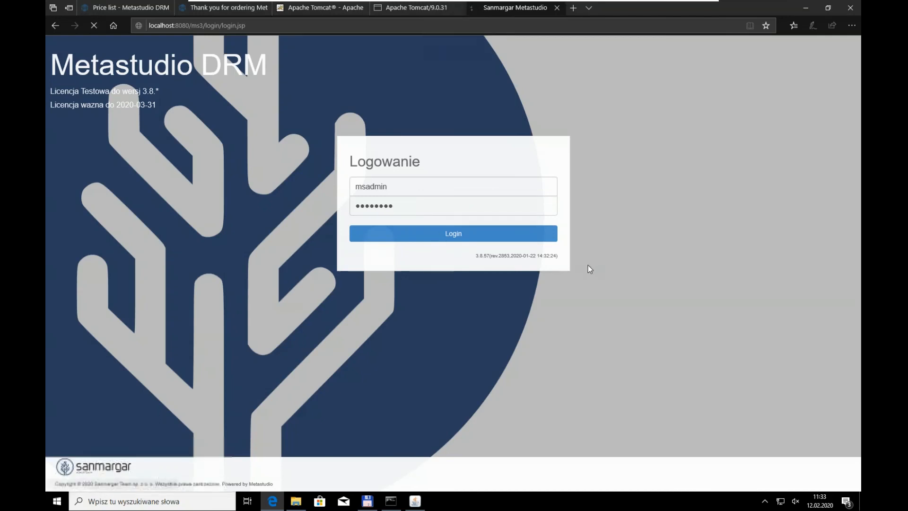